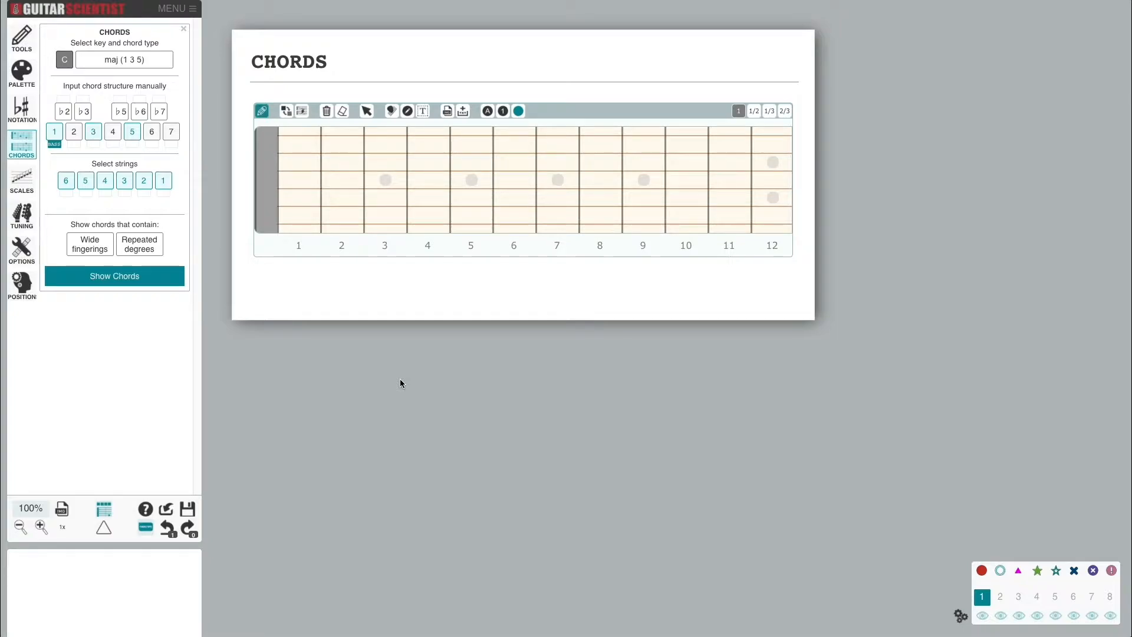
- Set the chord to D maj 7 (1 3 5 7) and list its available fingerings
click(65, 59)
click(68, 83)
click(157, 66)
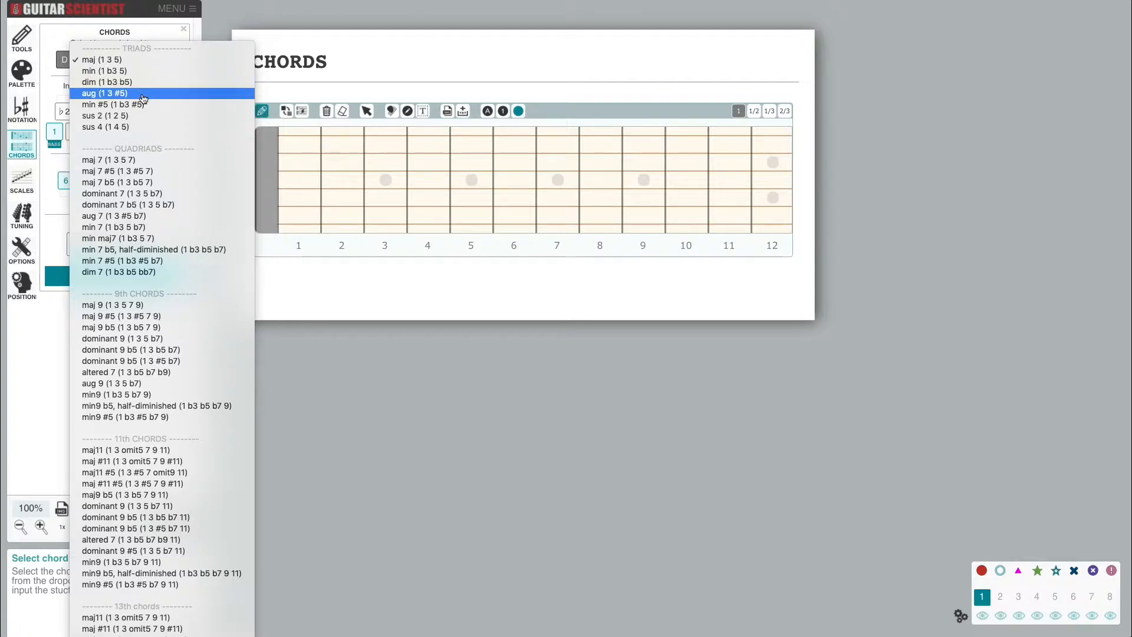
click(118, 160)
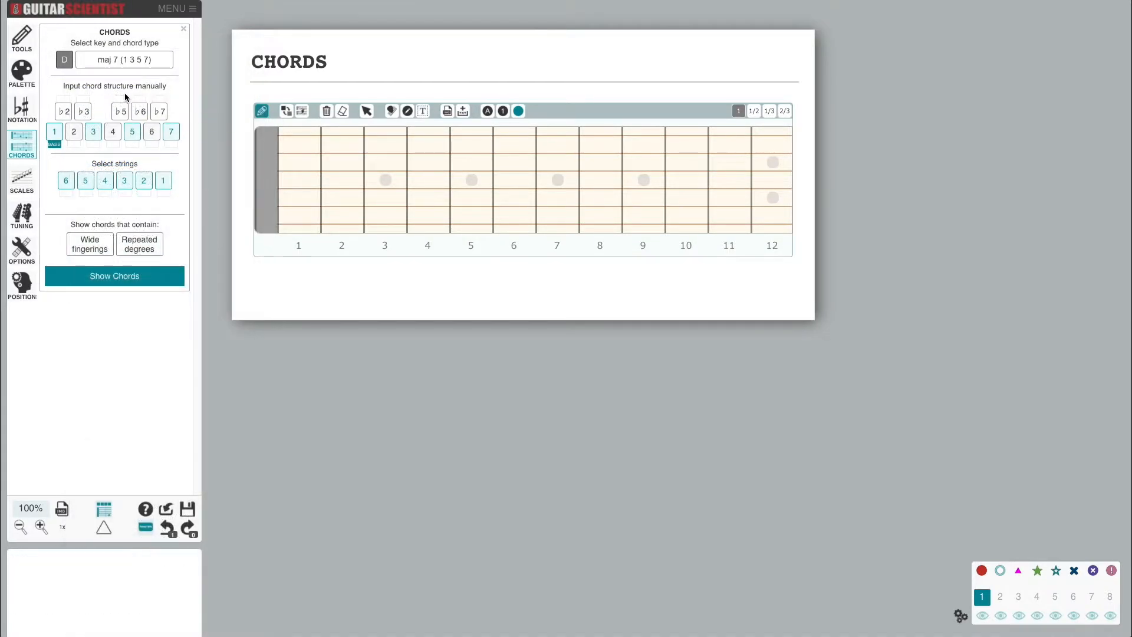
click(97, 279)
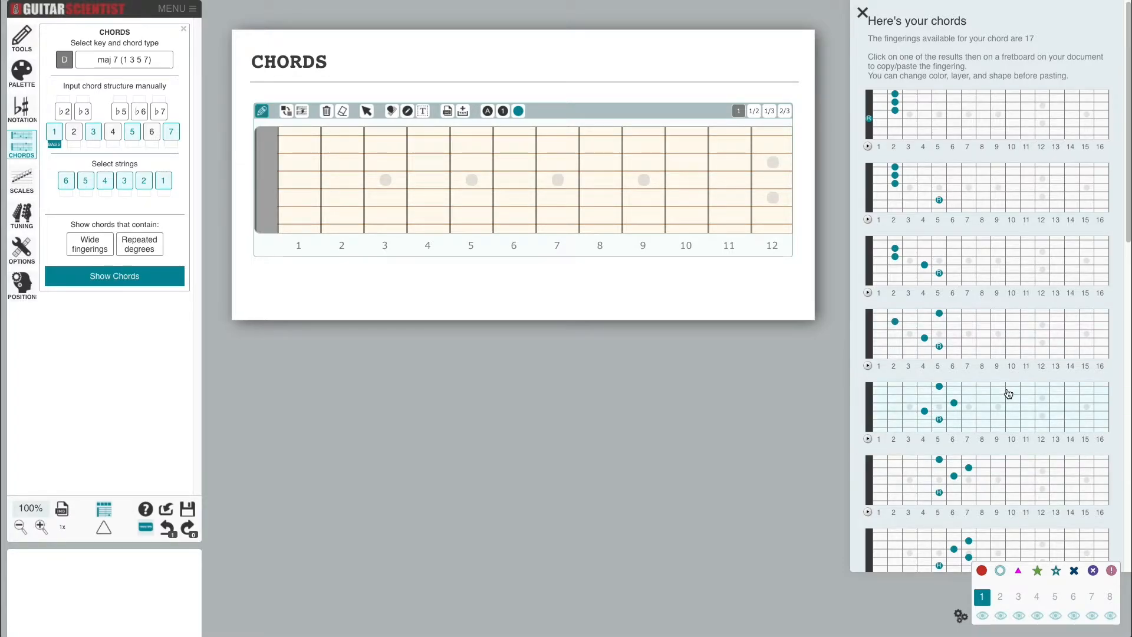
- Paste the D maj 7 fingering spanning frets 4 to 6, with its root on string 5, onto the fretboard in layer 1
click(981, 408)
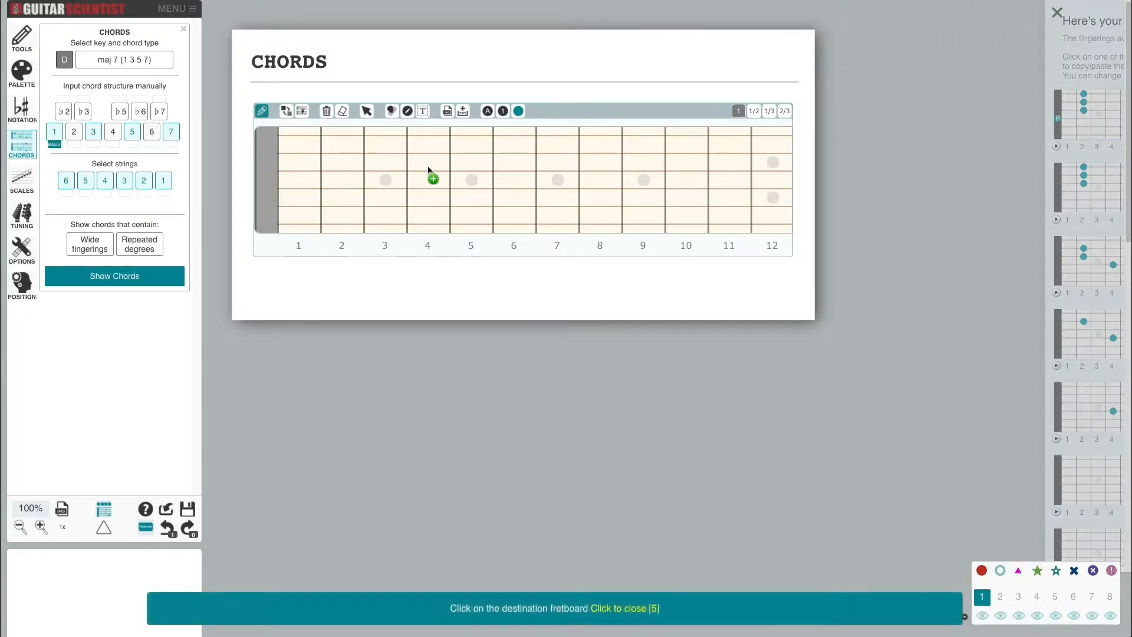
click(428, 168)
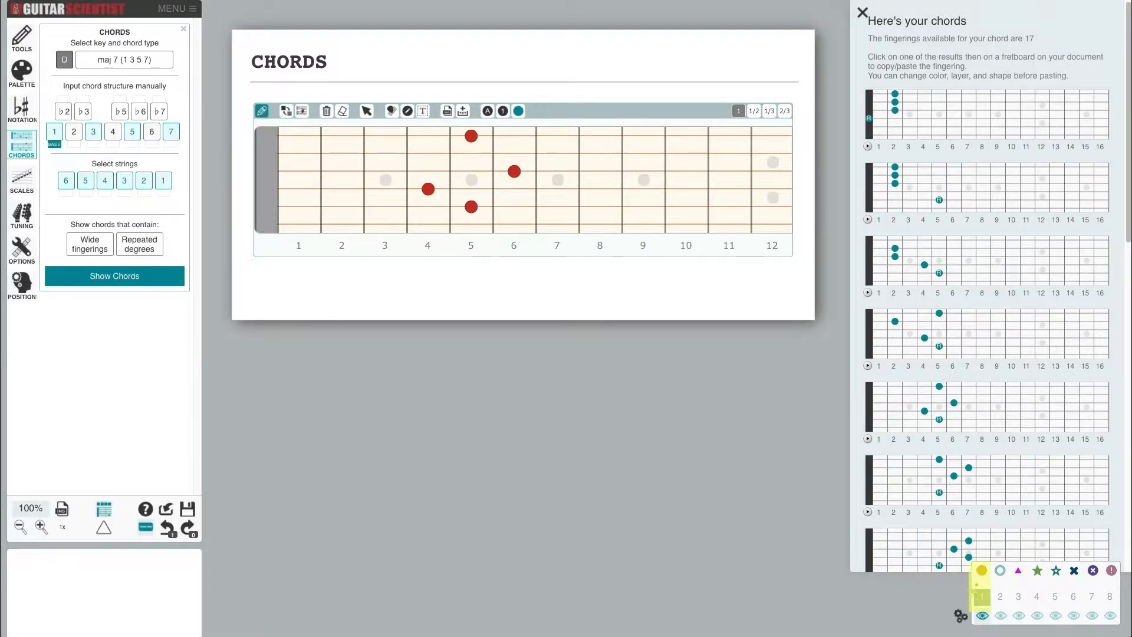
click(981, 570)
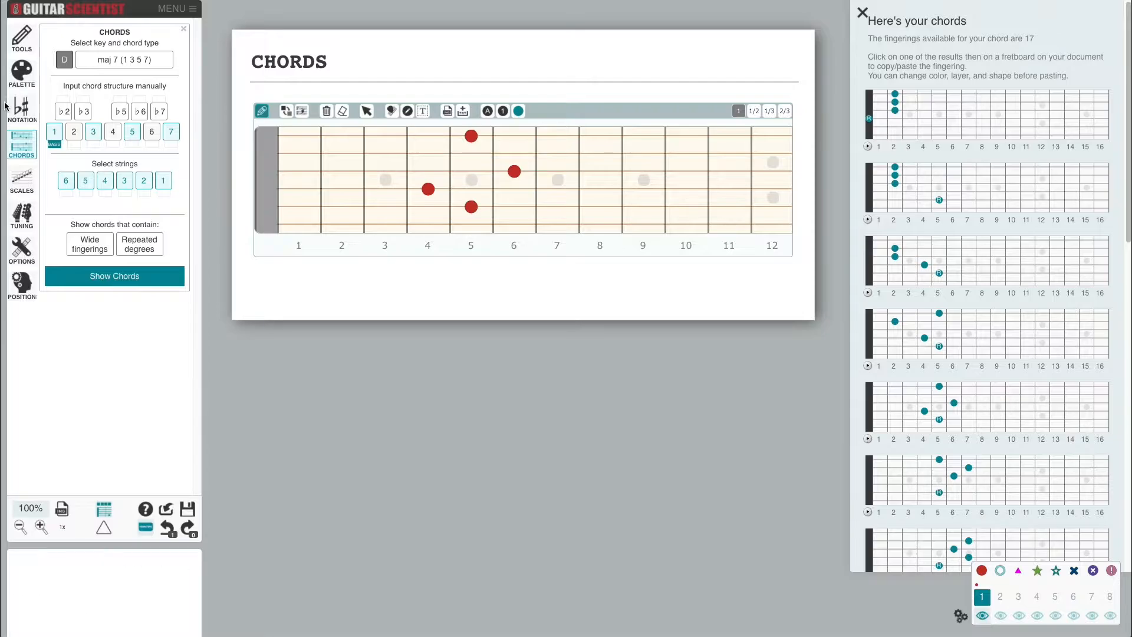
- Add a second, empty fretboard to the document below the first one
click(14, 40)
click(55, 128)
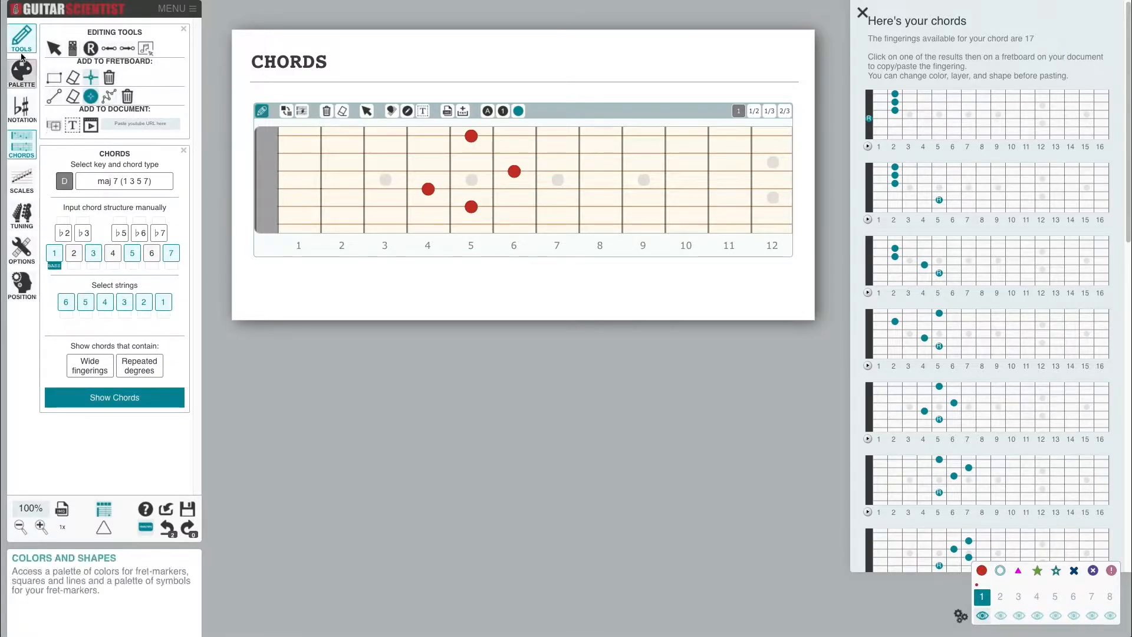
click(23, 43)
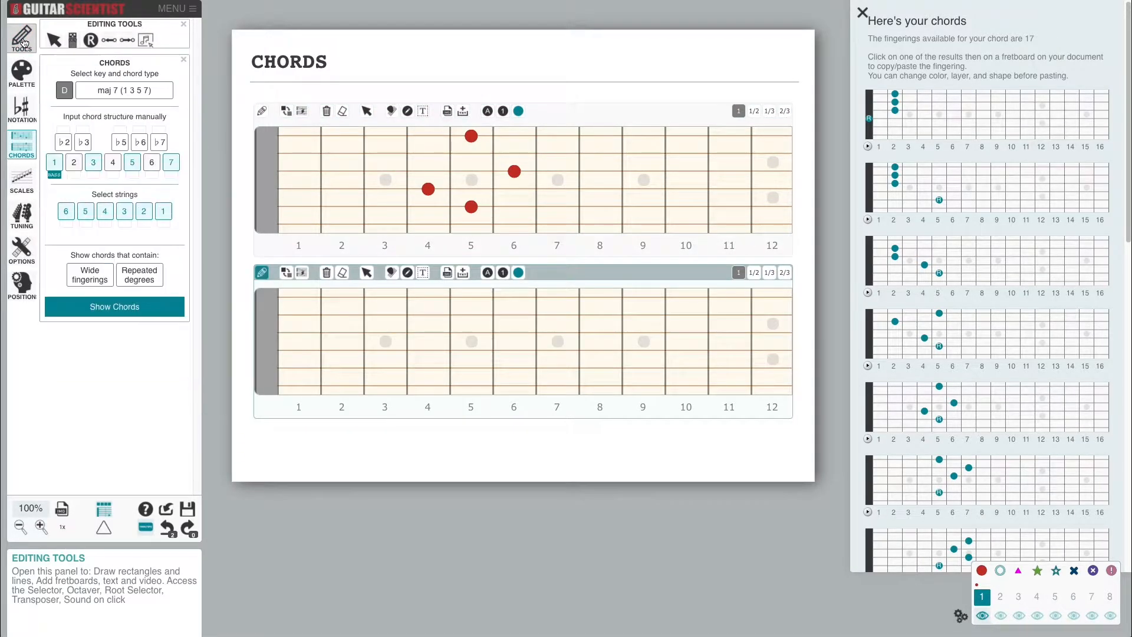
- Make layer 2 active and set its fret markers to green squares
click(1000, 598)
click(22, 72)
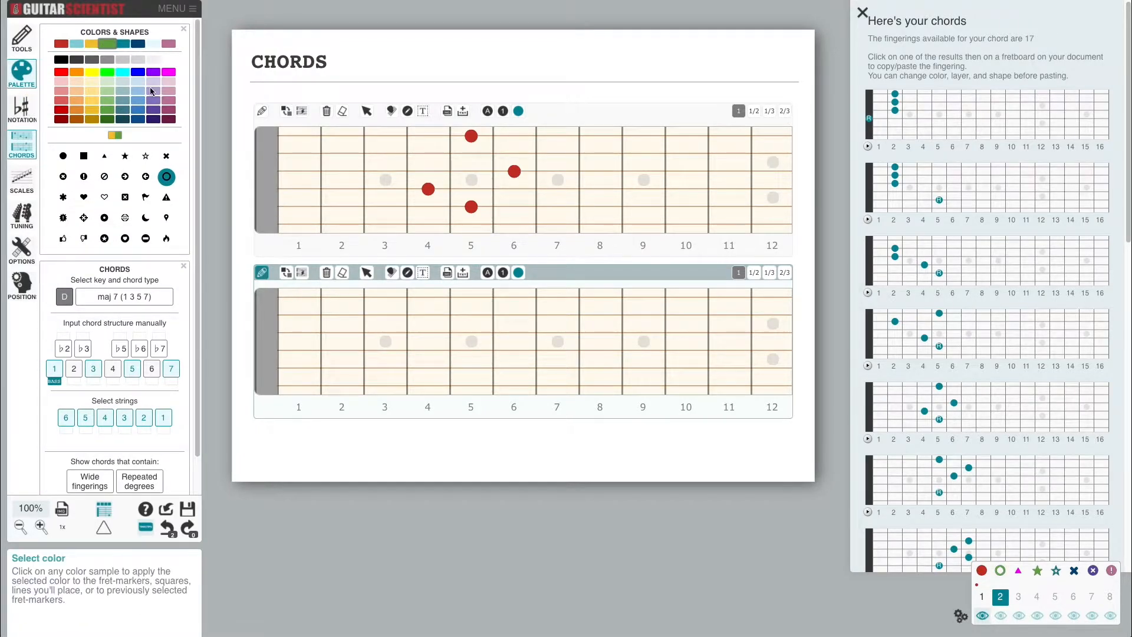
click(83, 156)
click(22, 71)
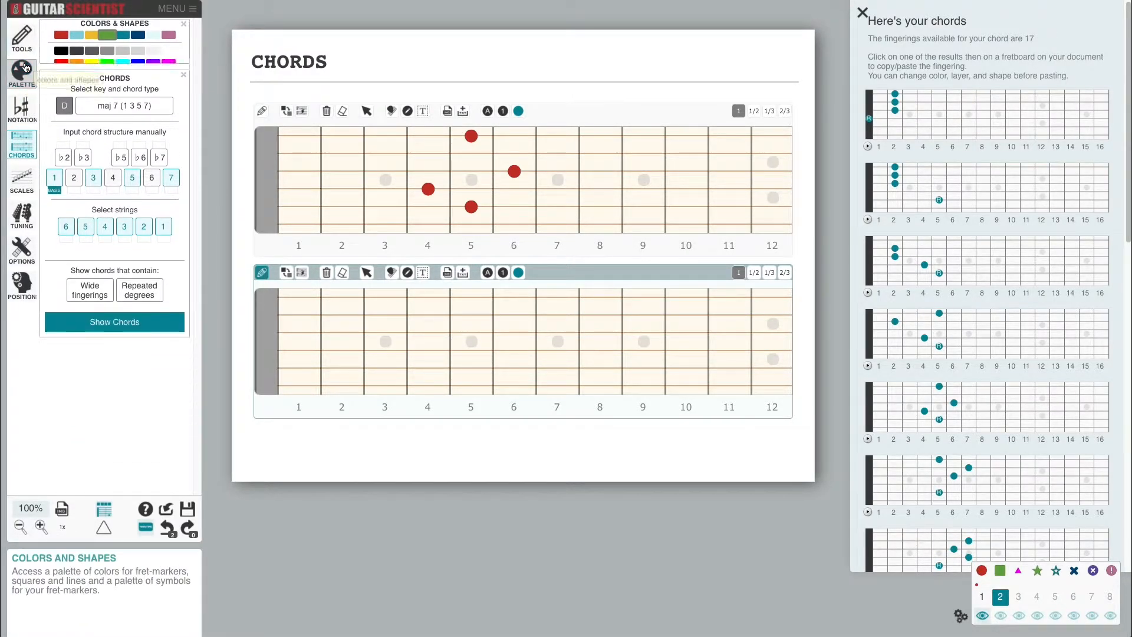
- Paste the D maj 7 fingering that runs across frets 9 to 12 onto the second fretboard
scroll(1020, 454, down, 9)
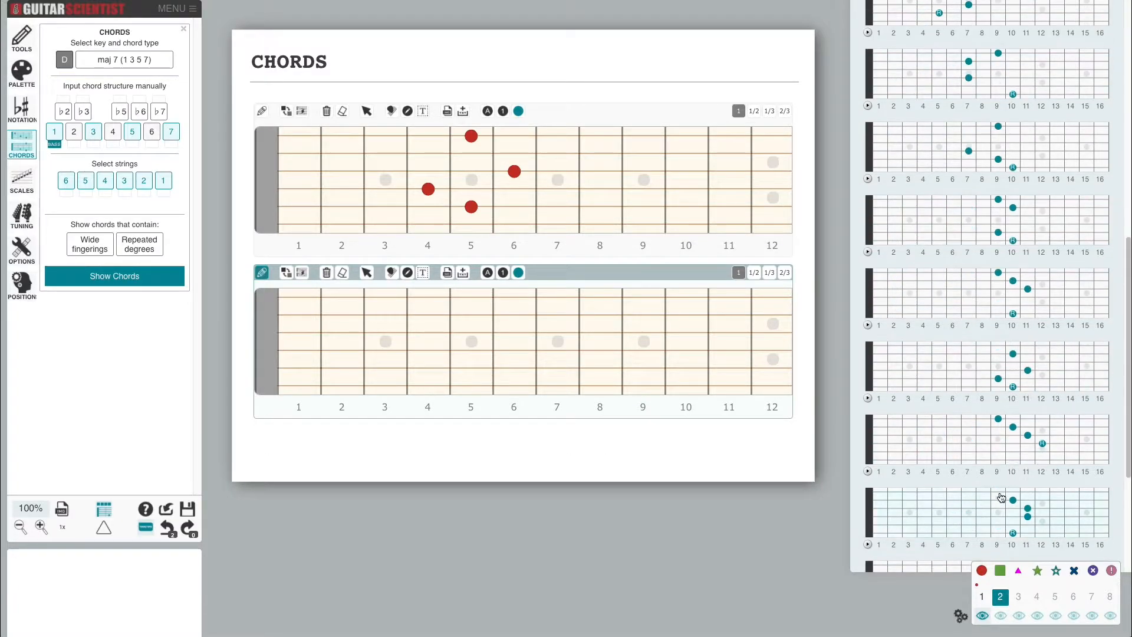
click(1005, 443)
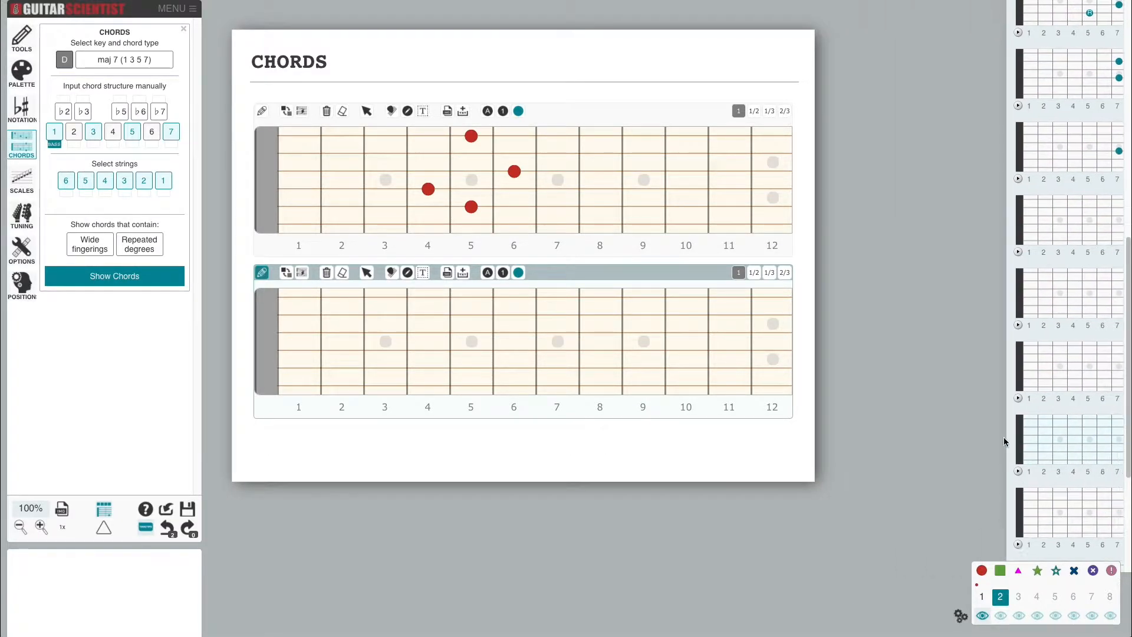
click(571, 355)
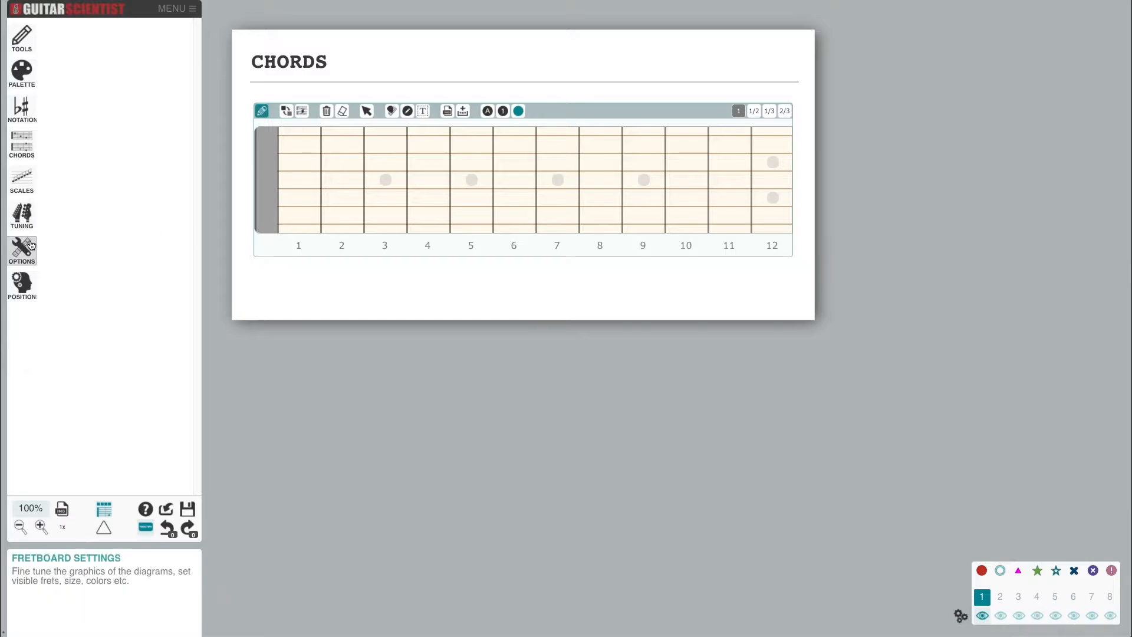
- Change the fretboard to 8 strings and retune the first three strings to D♭, D♭ and E♭
click(22, 216)
click(143, 68)
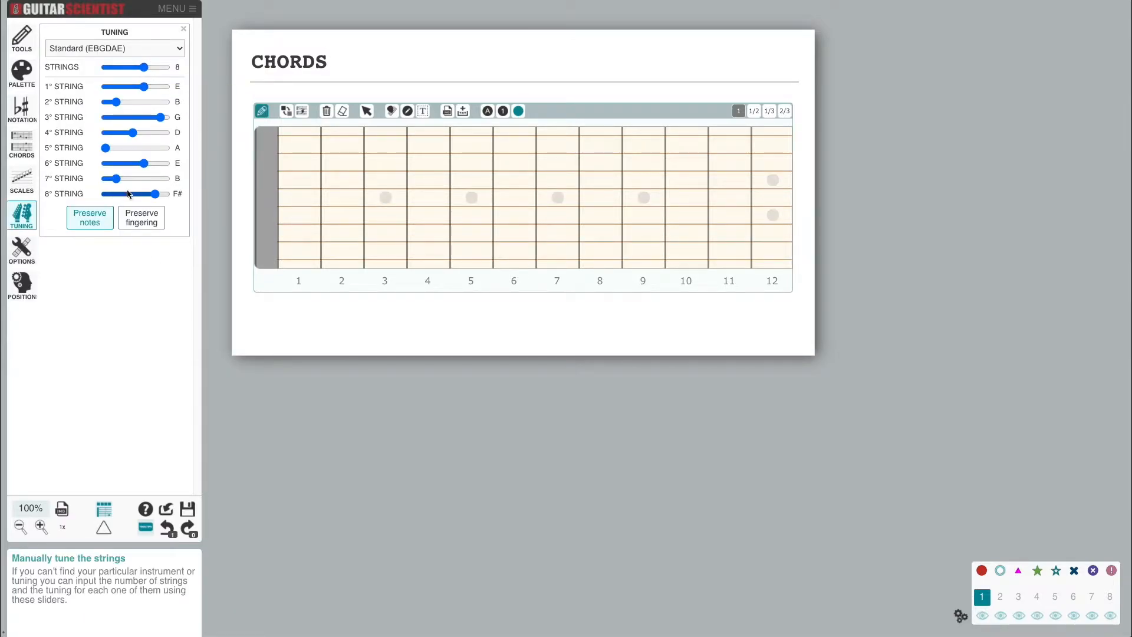
drag(145, 88, 138, 118)
click(24, 226)
- Set the chord to D maj 7 (1 3 5 7) and list its fingerings for the custom 8-string tuning
click(22, 144)
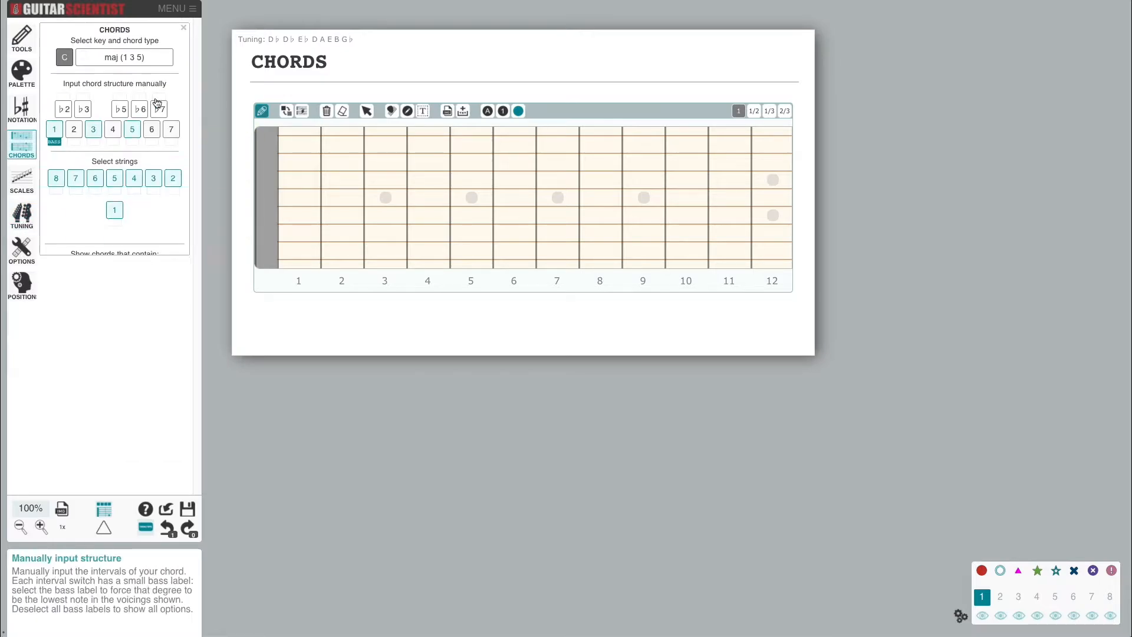
click(66, 60)
click(80, 39)
click(126, 59)
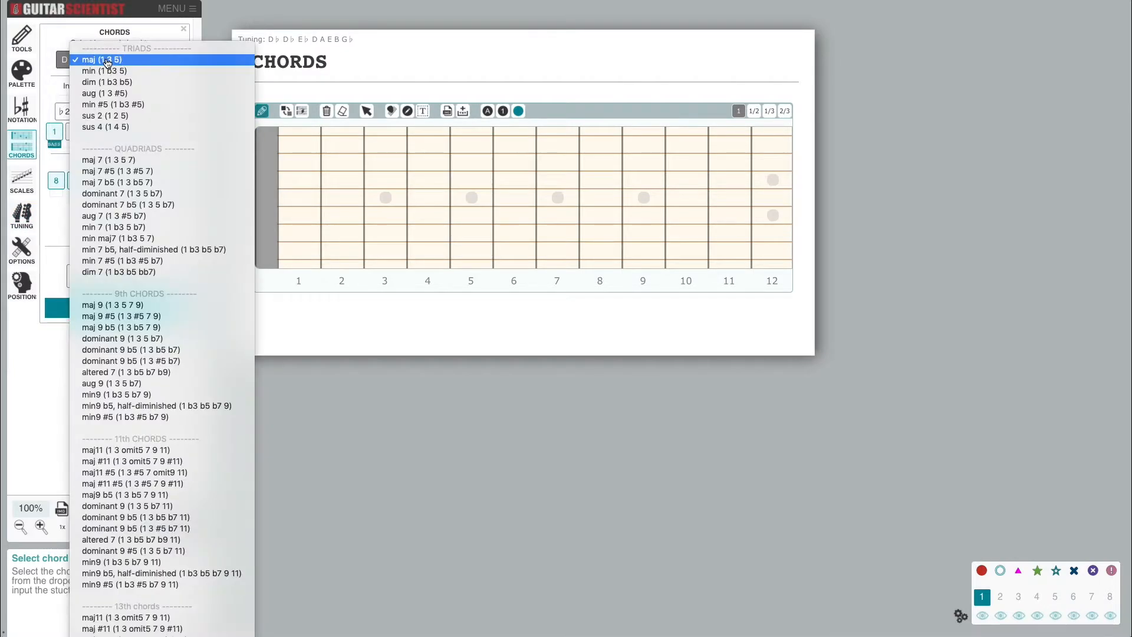
click(151, 160)
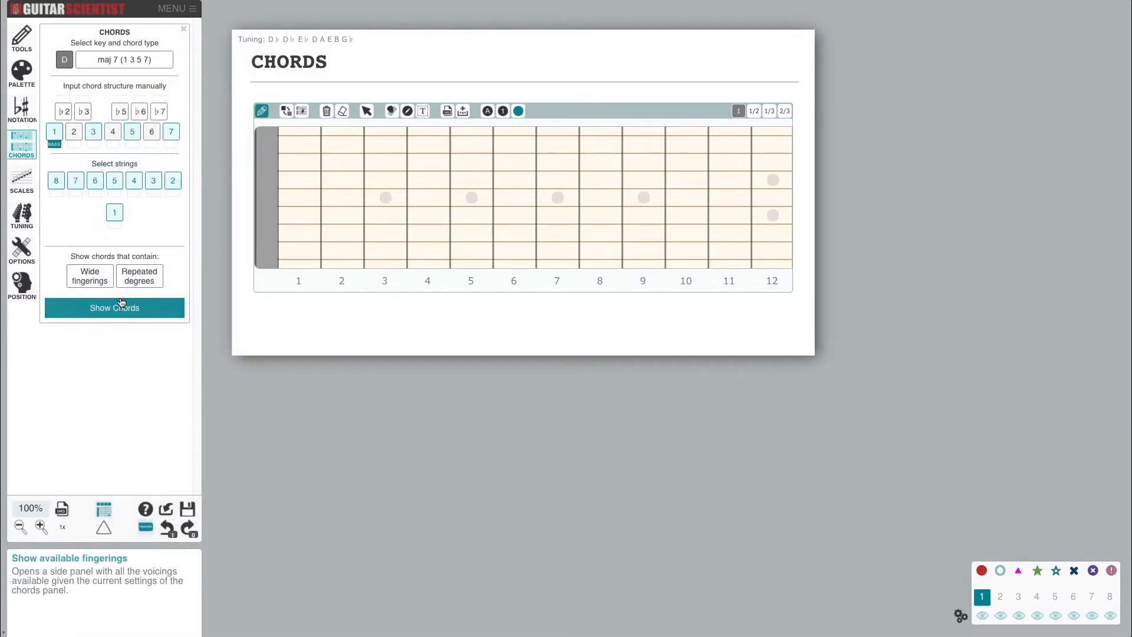
click(112, 318)
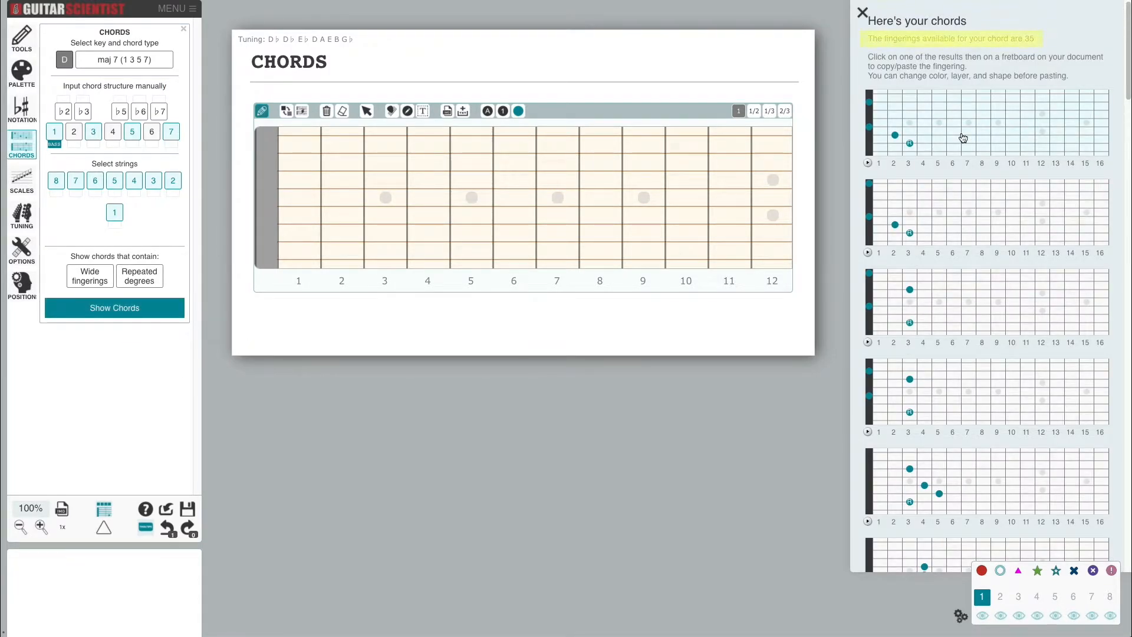
scroll(963, 227, down, 5)
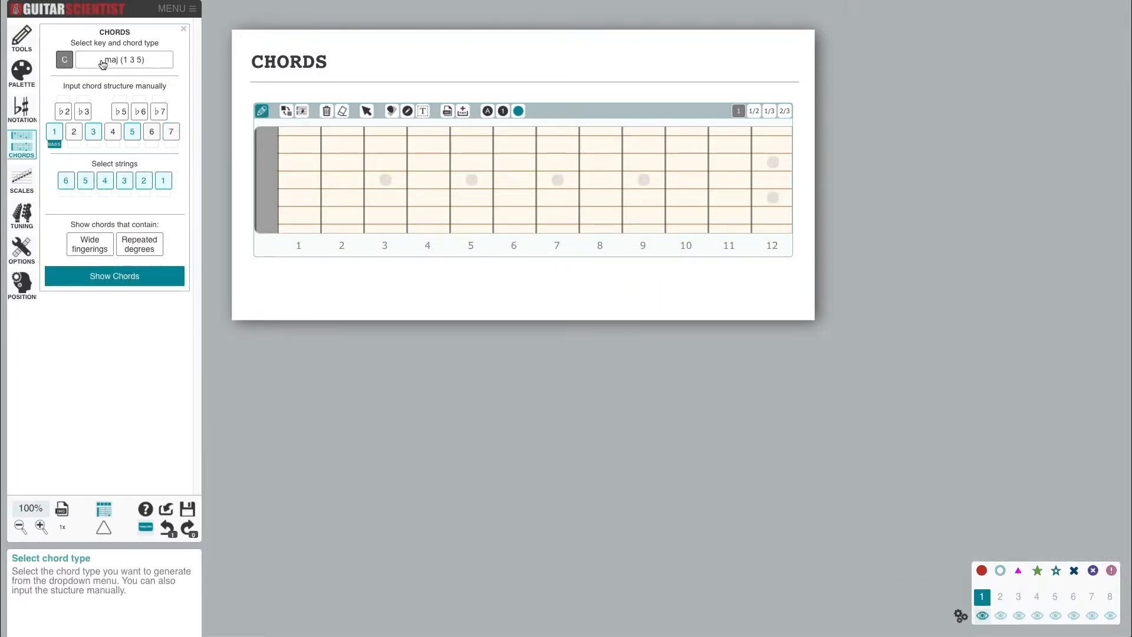
- List the fingerings for the C maj (1 3 5) chord and look through them
click(98, 276)
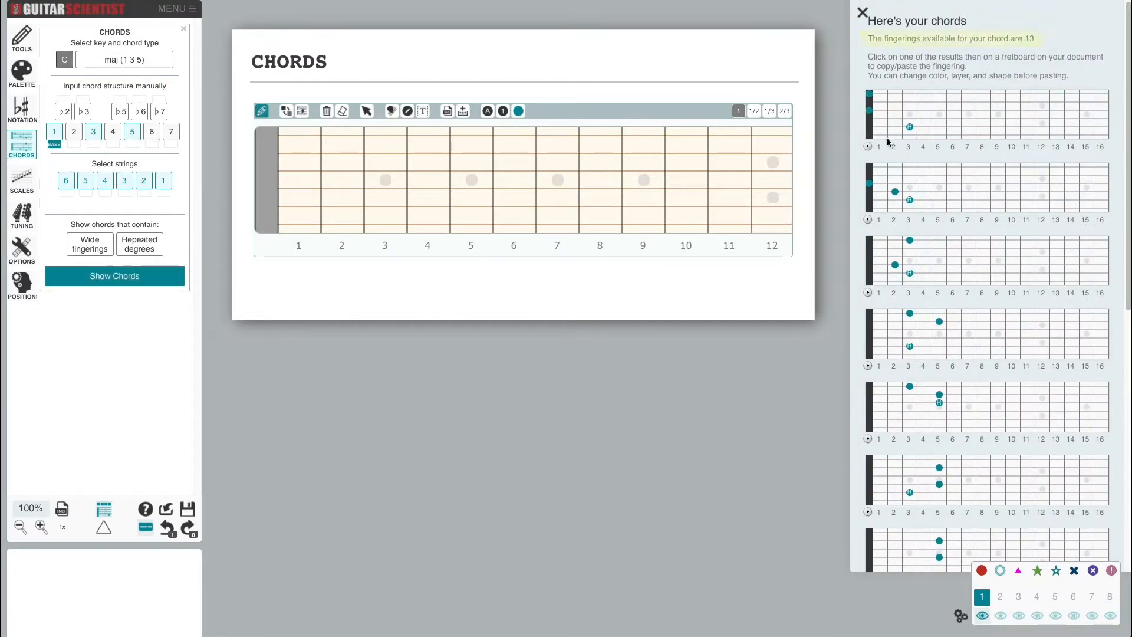
scroll(935, 185, down, 3)
scroll(940, 217, up, 3)
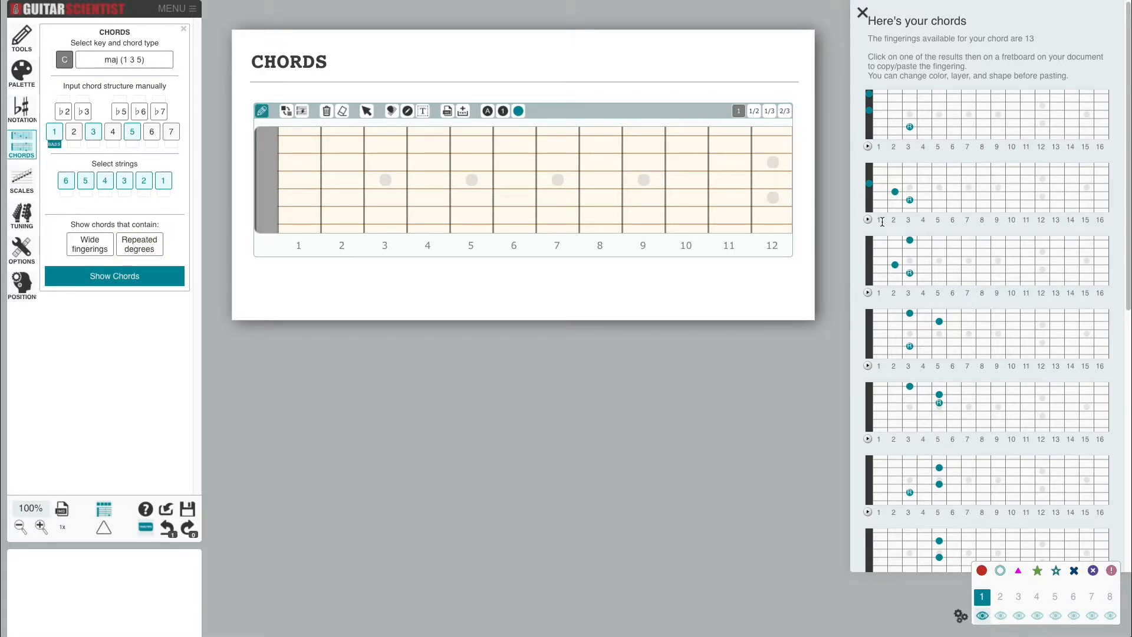
- Allow repeated degrees in the C maj chord, list its fingerings again and play the first one
click(146, 243)
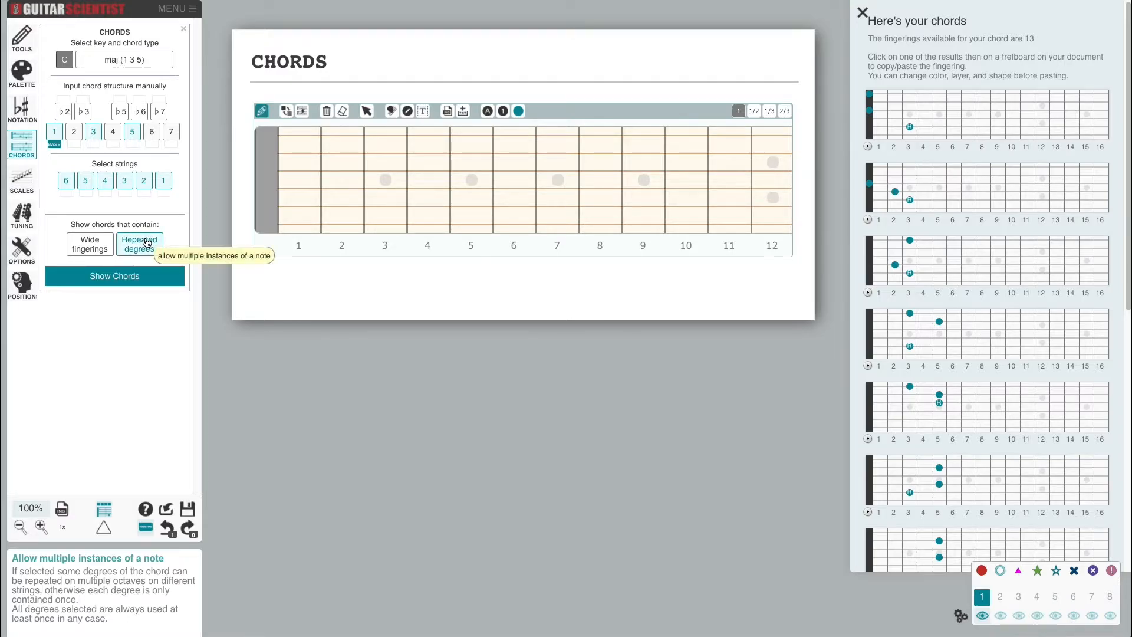
click(119, 279)
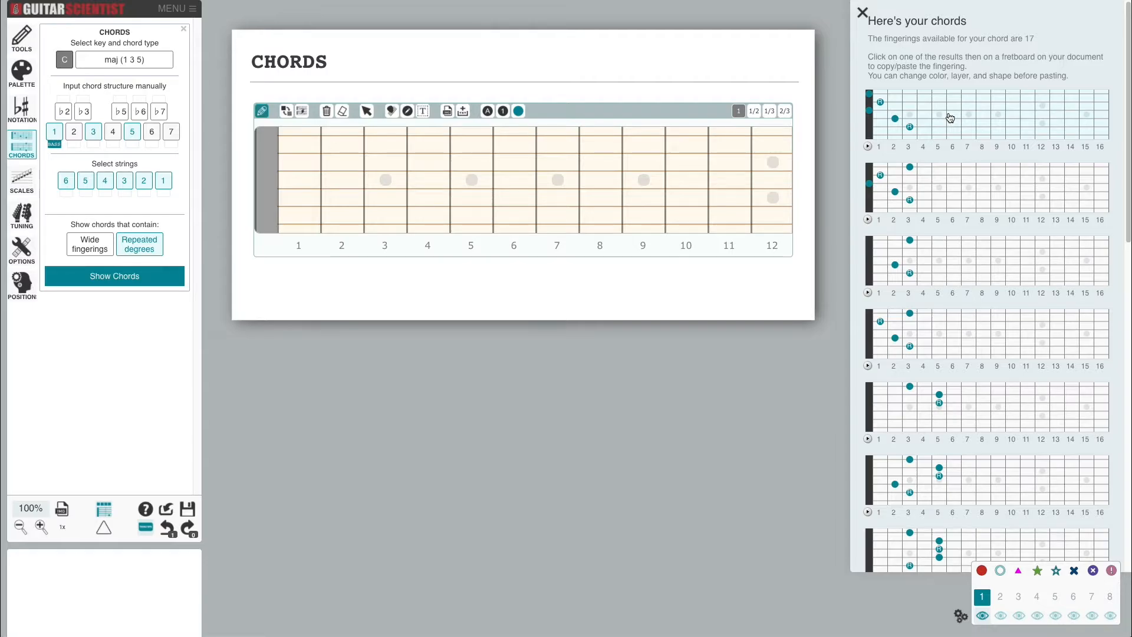
click(869, 147)
scroll(926, 195, down, 9)
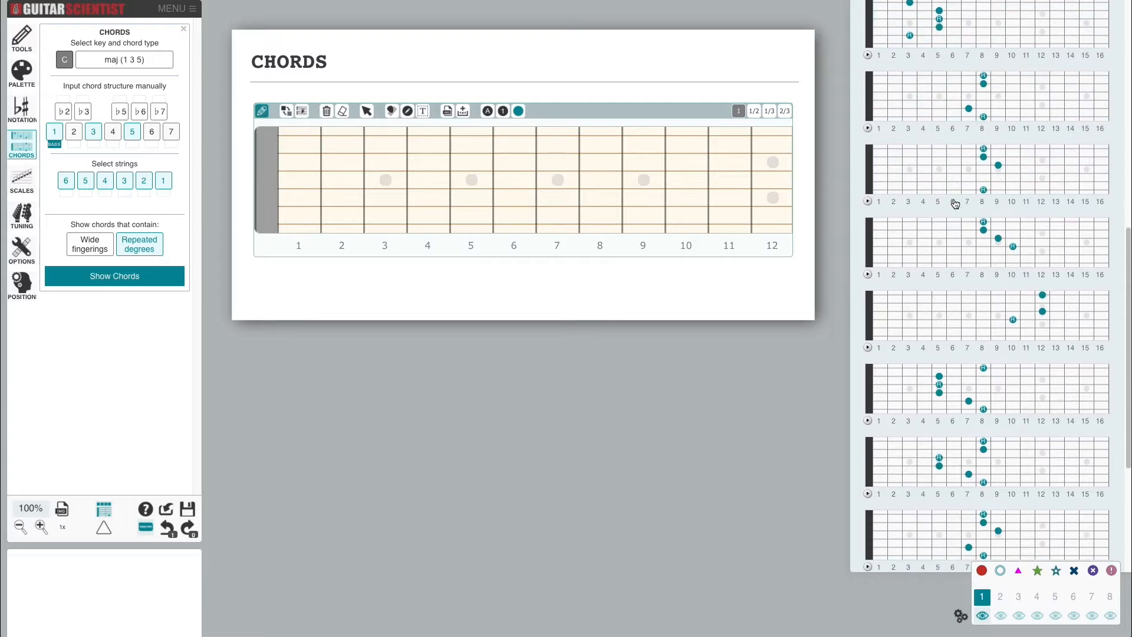
scroll(955, 203, up, 10)
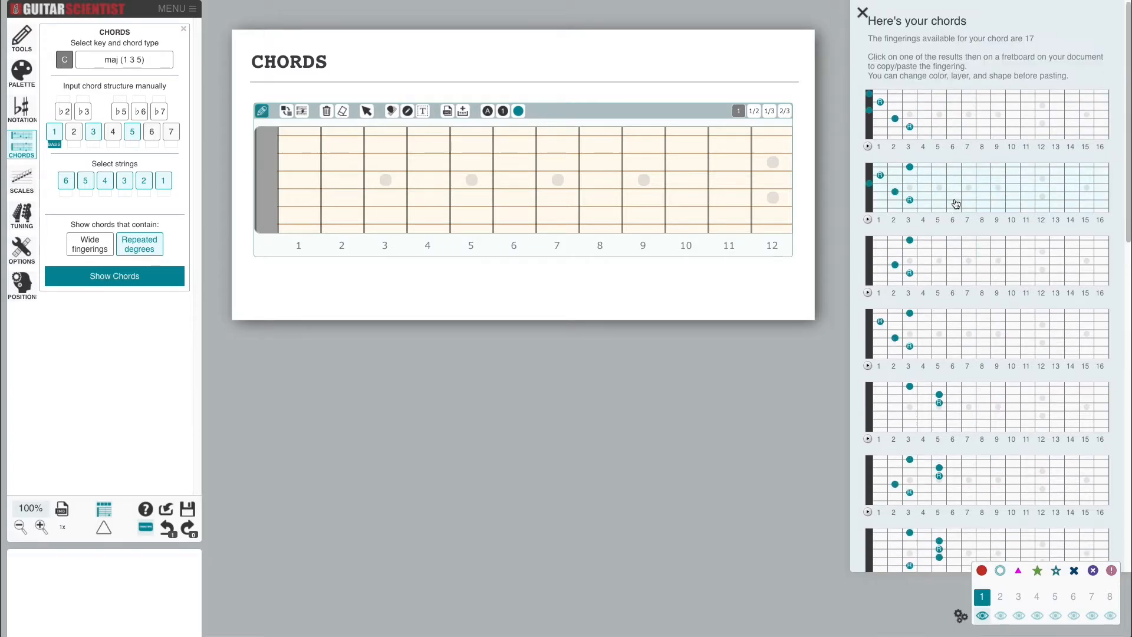
- Include wide fingerings as well and review the regenerated list of C maj fingerings
click(99, 246)
click(102, 286)
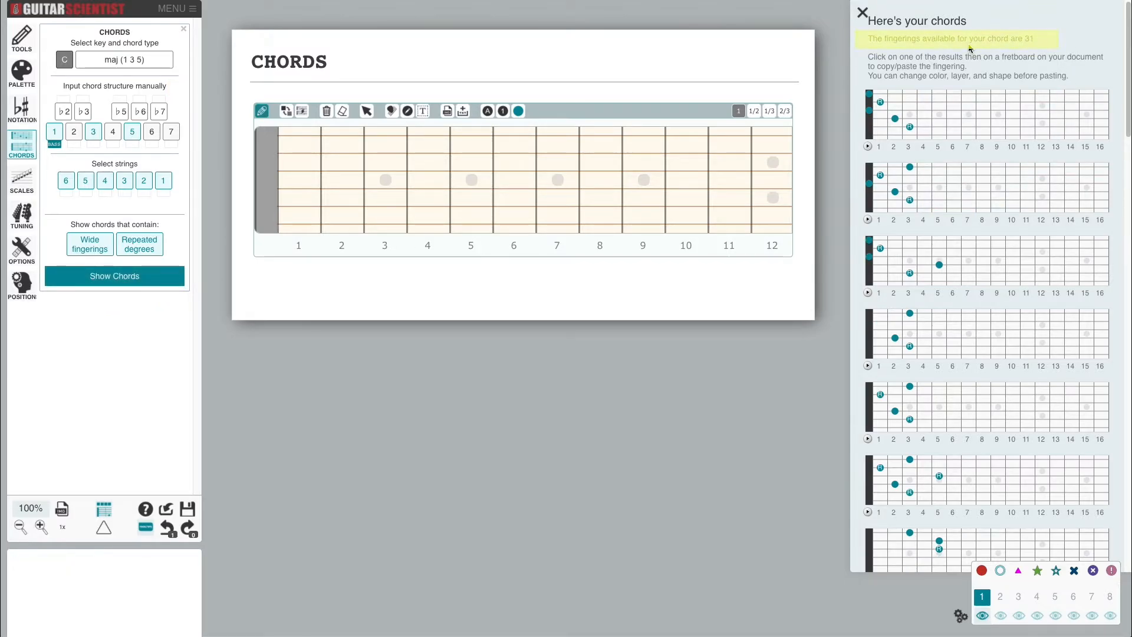
scroll(915, 220, down, 1)
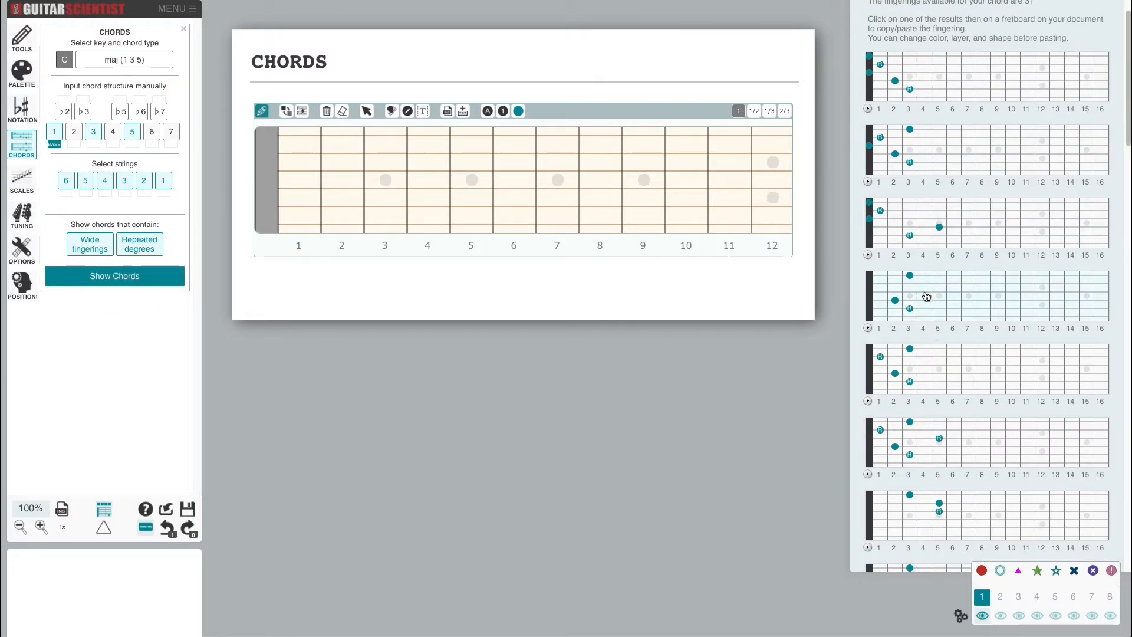
scroll(927, 300, down, 3)
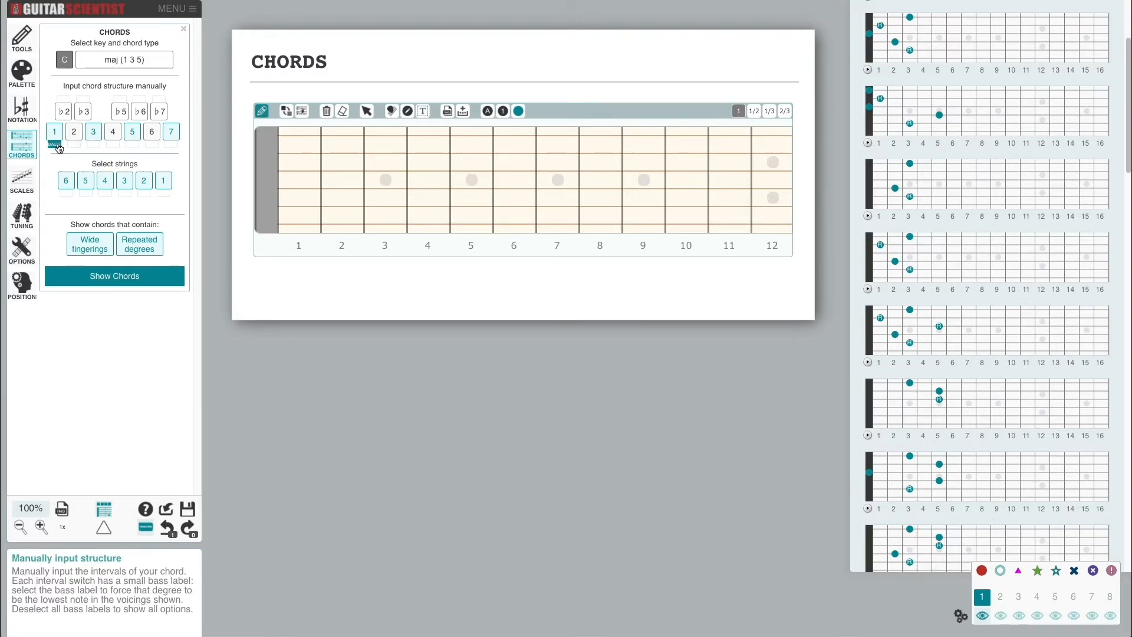
- Force degree 3 as the bass note of the C chord with degrees 1 3 5 7 and list its fingerings
click(95, 144)
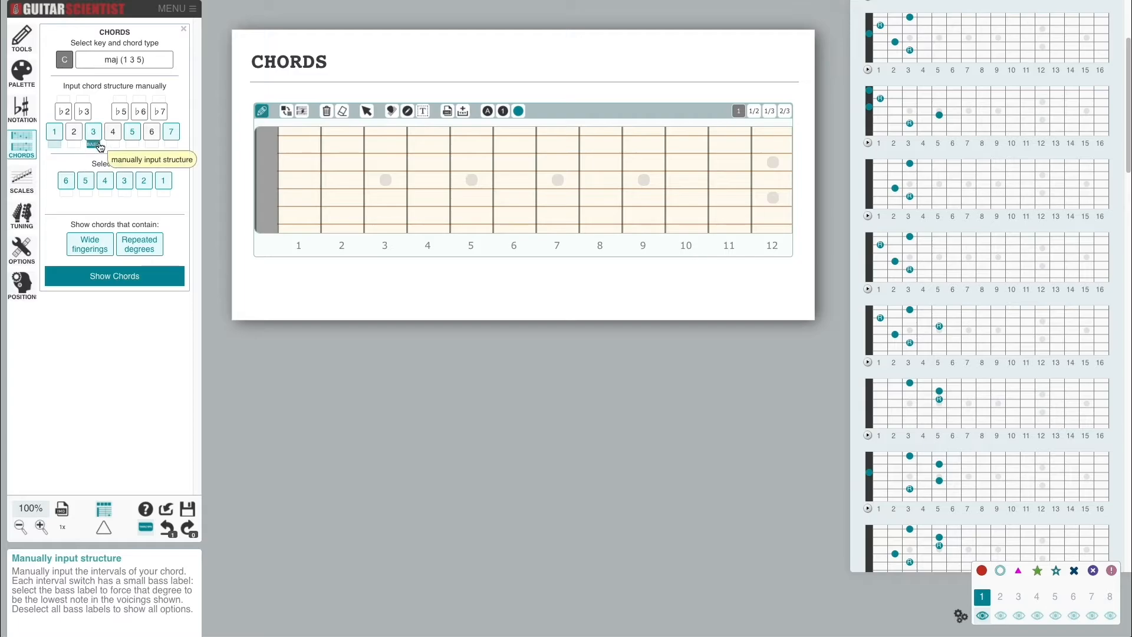
click(175, 283)
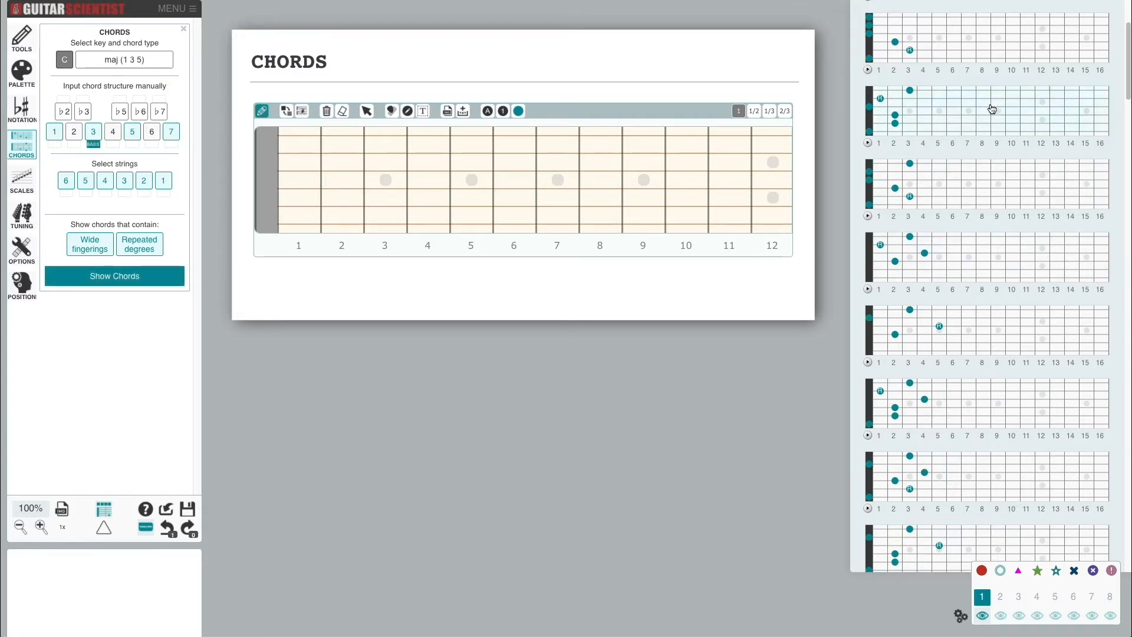
scroll(992, 109, up, 2)
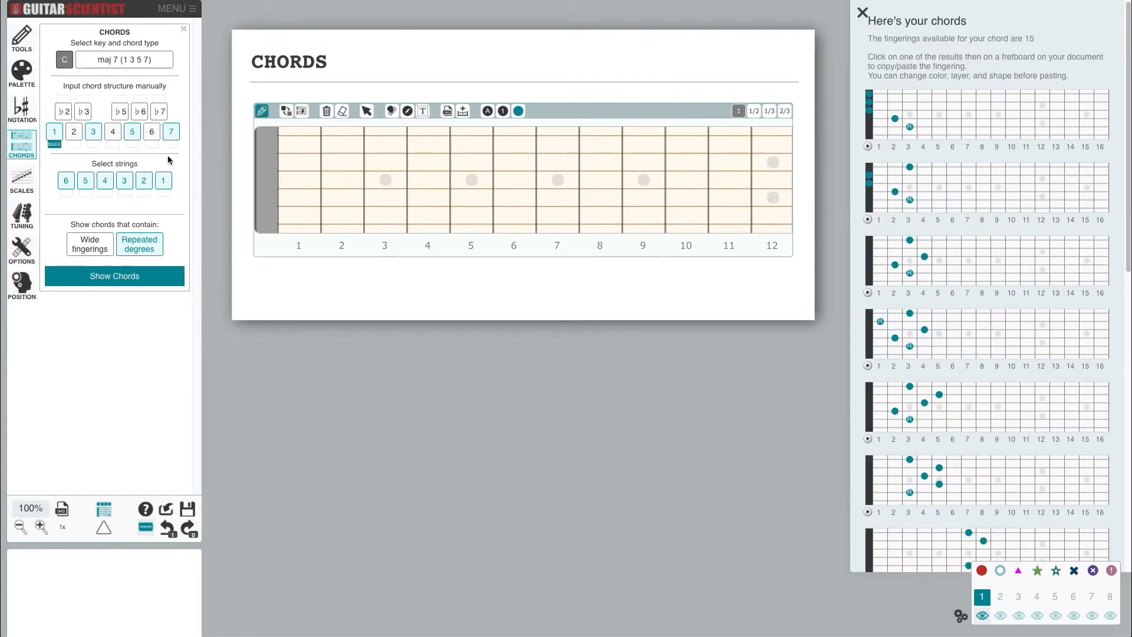
- Exclude strings 6 and 5 and list the C maj 7 fingerings, first with degree 1 as bass and again with no forced bass degree
click(67, 182)
click(85, 182)
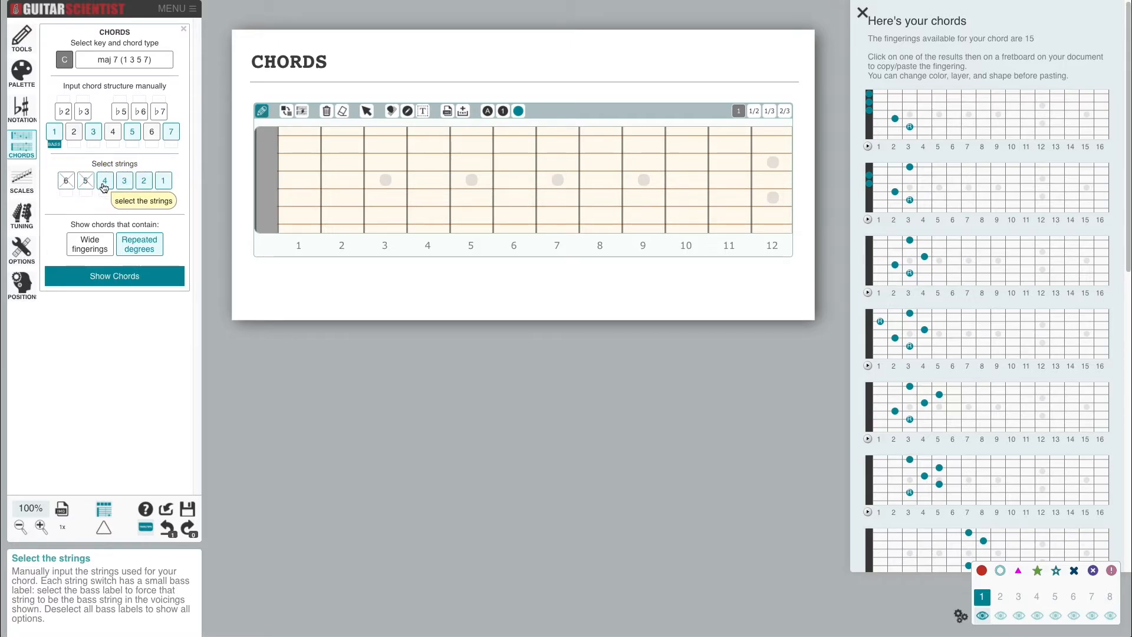
click(115, 281)
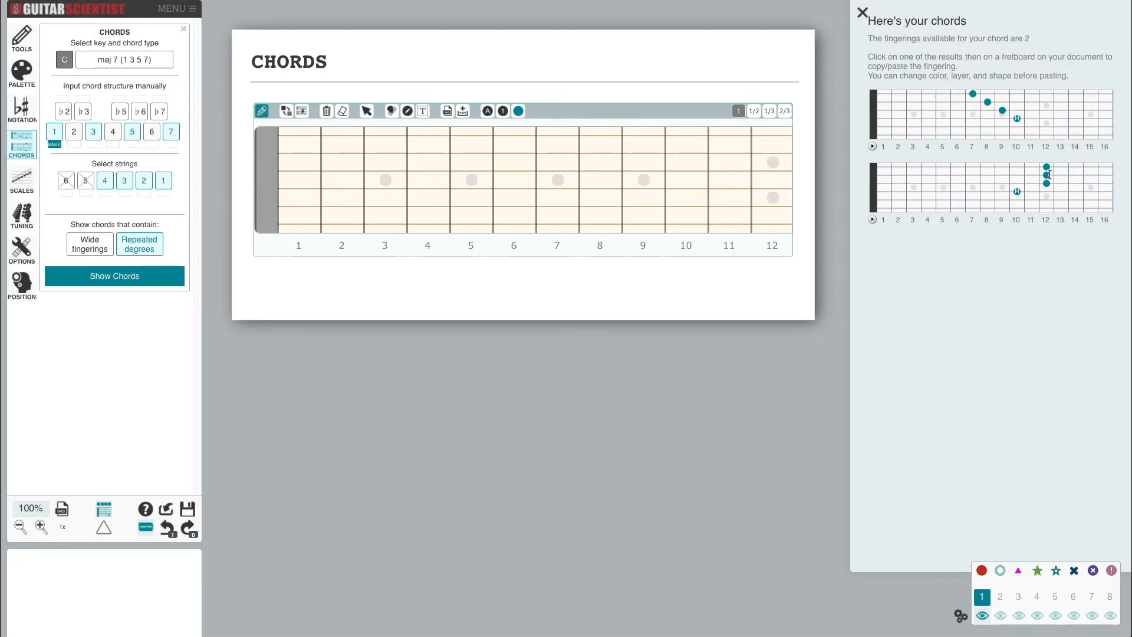
click(54, 145)
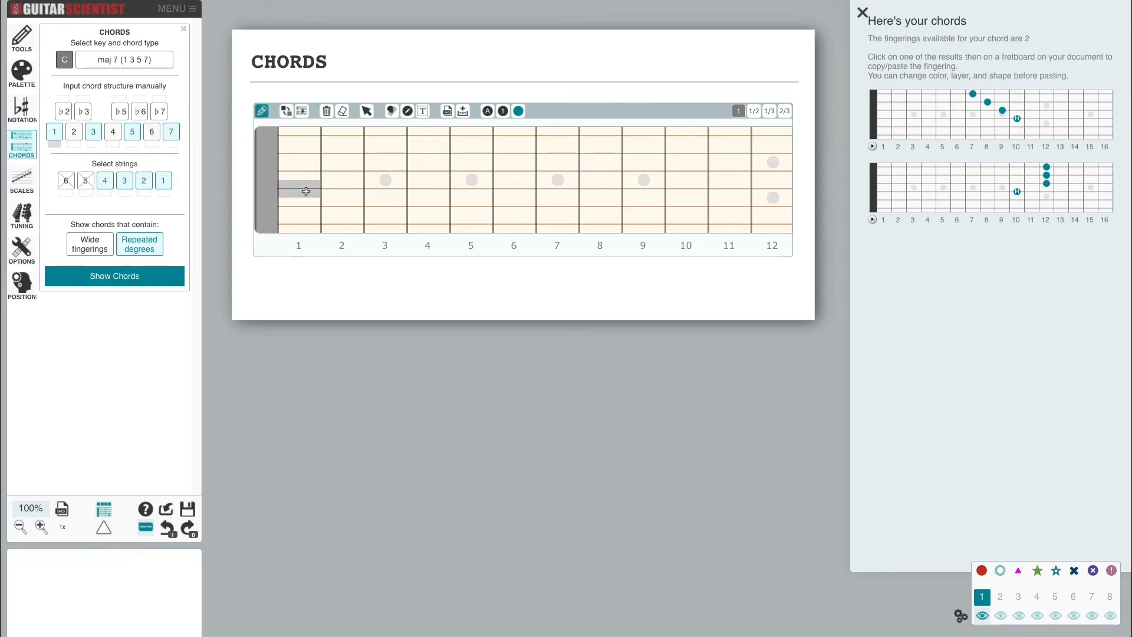
click(103, 281)
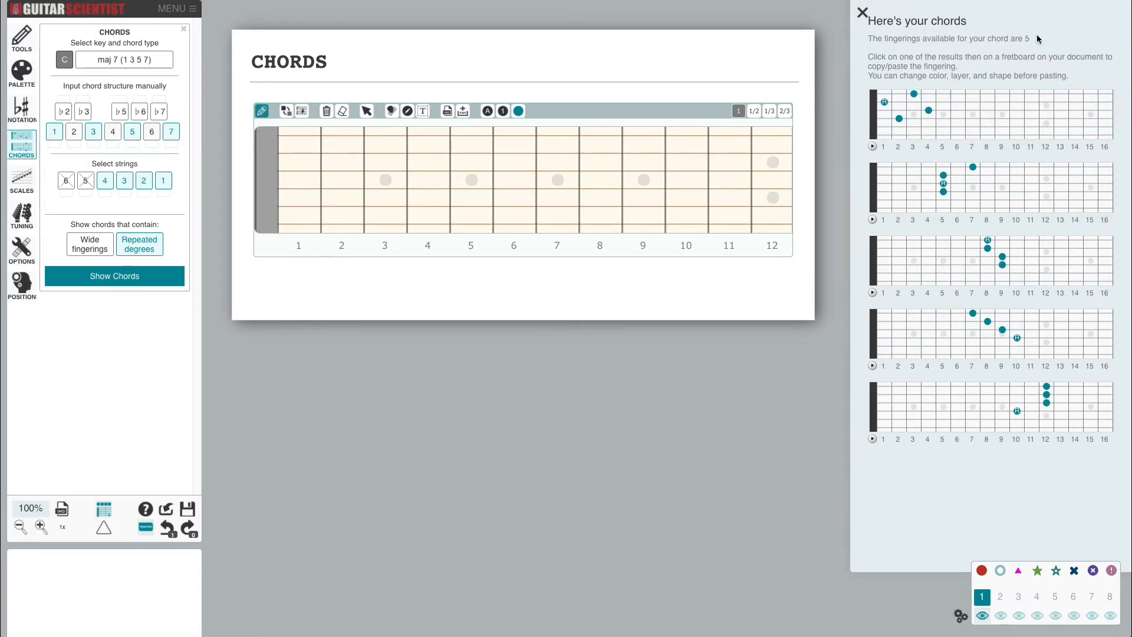
- Use string 5 instead of string 4 and list the C maj 7 fingerings again
click(106, 180)
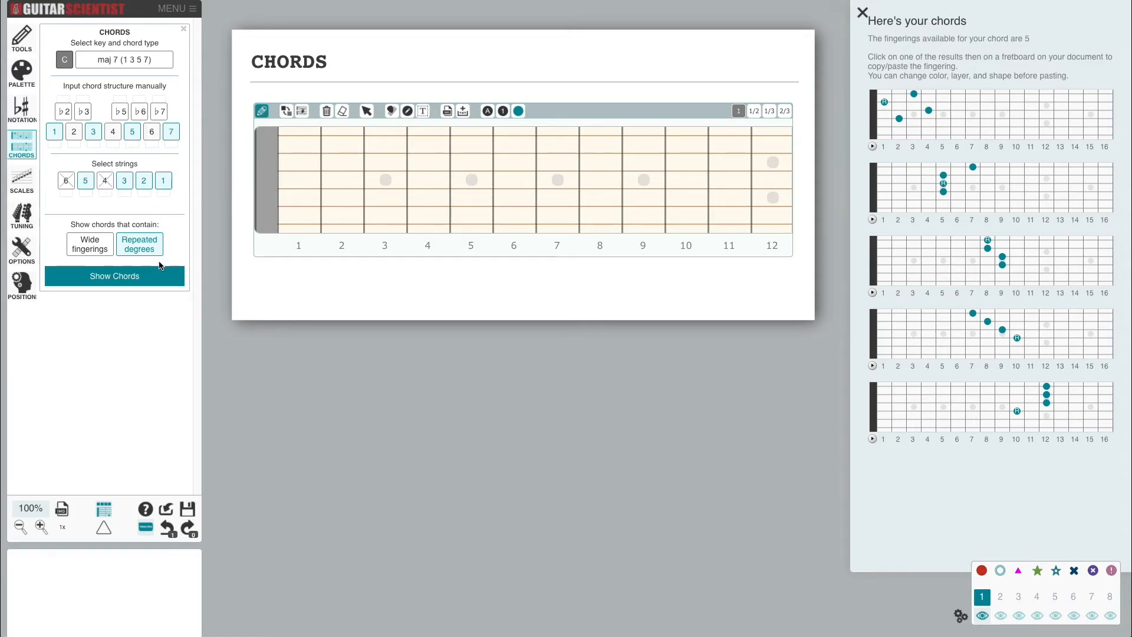
click(157, 270)
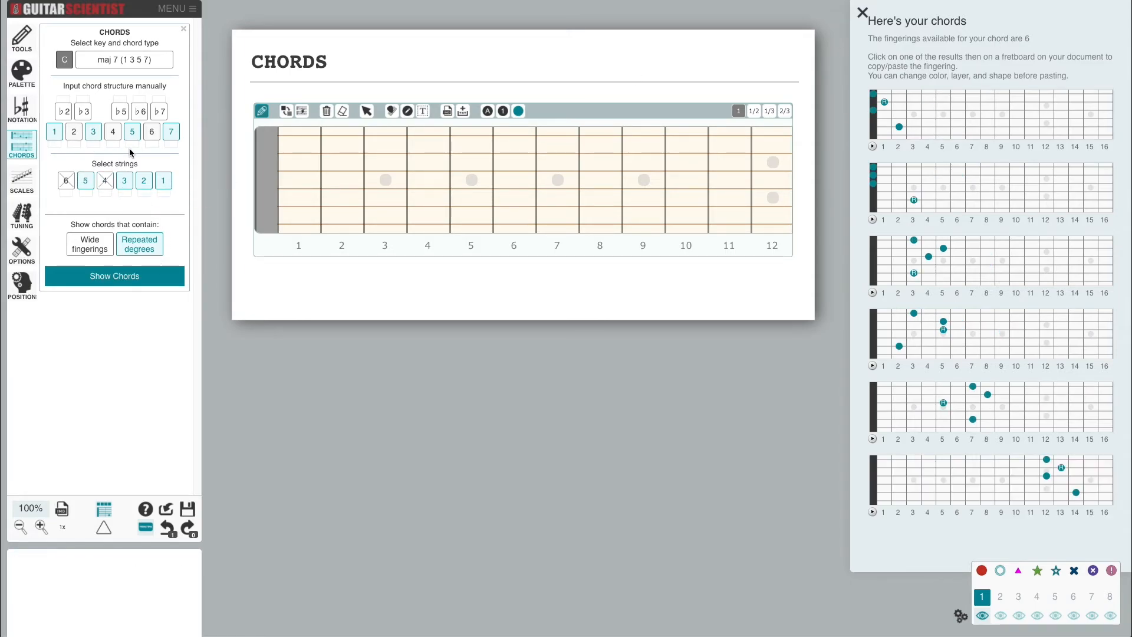
- Force degree 3 as the bass note and list the fingerings, first without and again with wide fingerings allowed
click(93, 143)
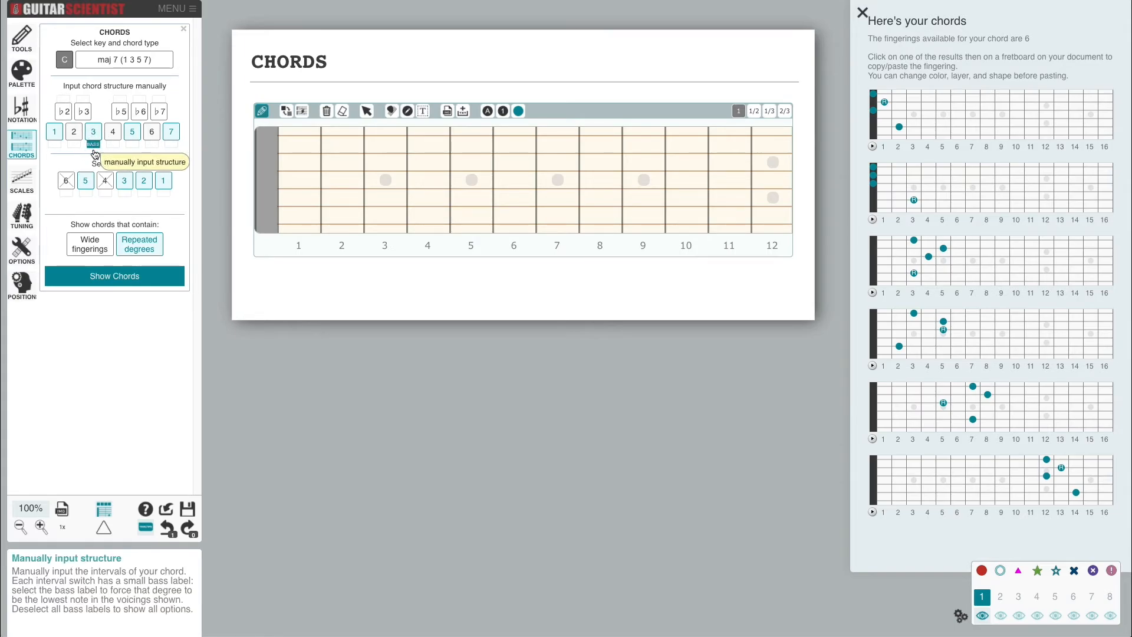
click(106, 280)
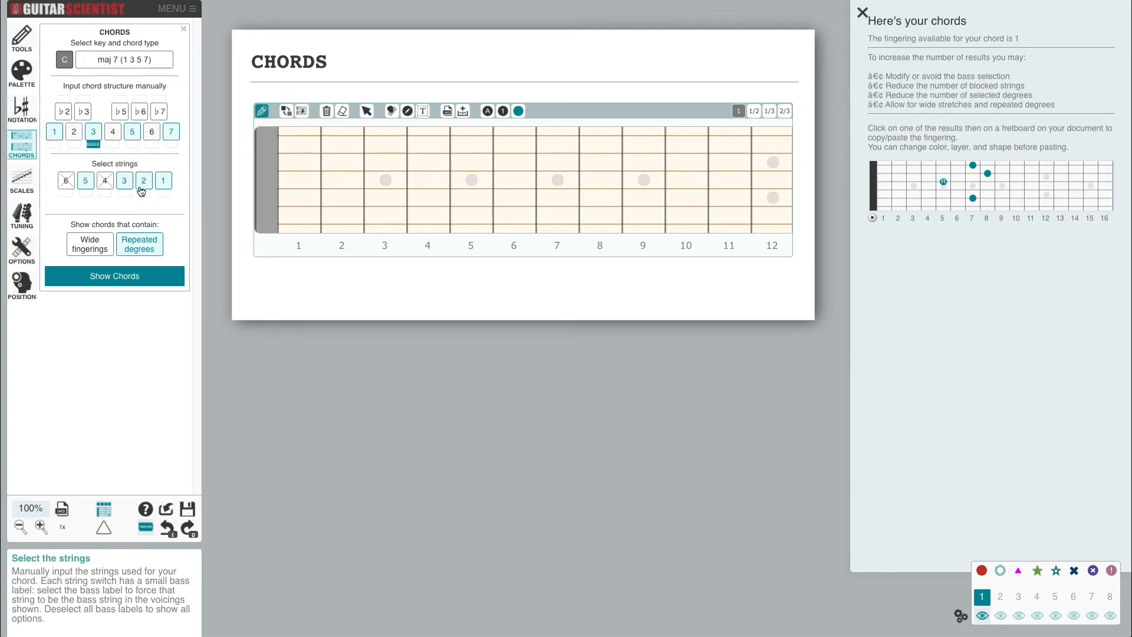
click(90, 245)
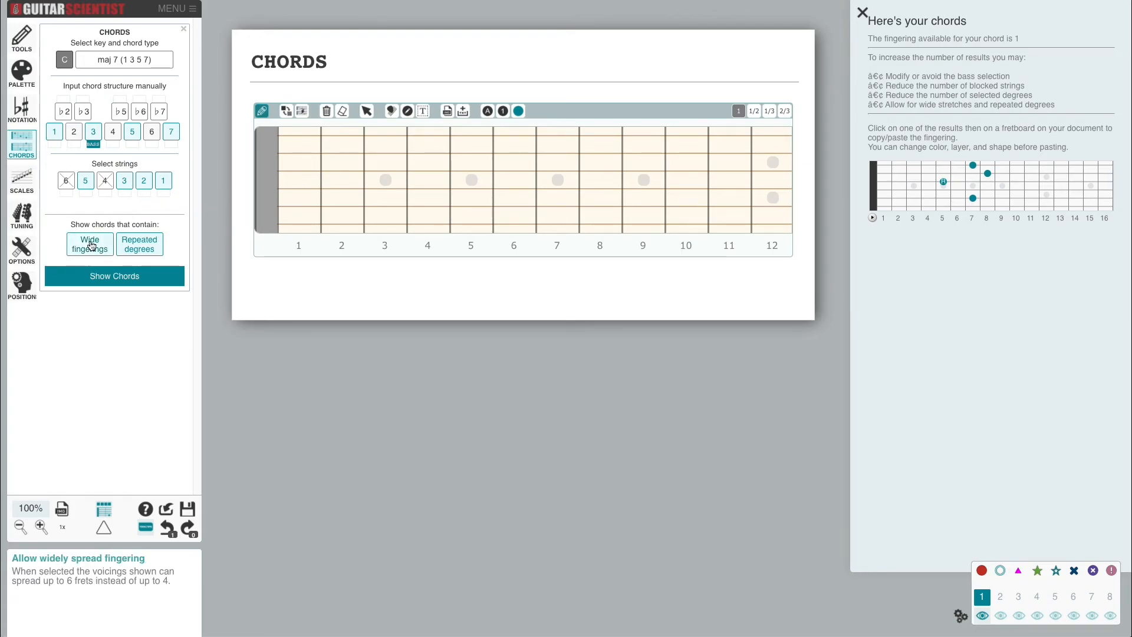
click(107, 276)
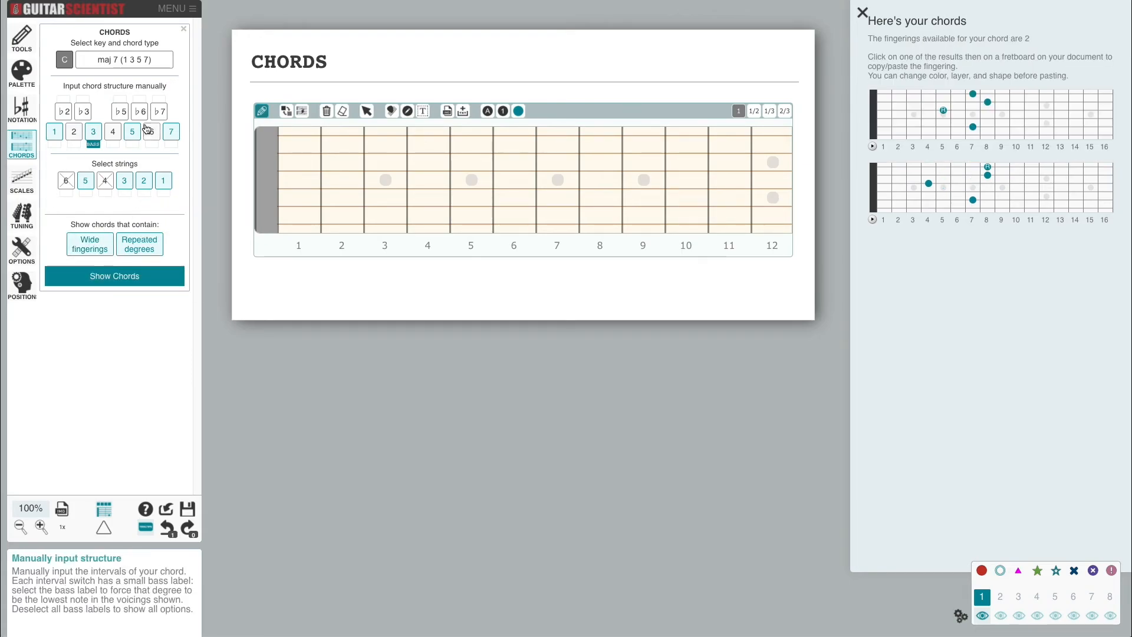
- Add degree 2 and string 4 with no forced bass degree, and list the fingerings with and without wide ones
click(74, 132)
click(116, 281)
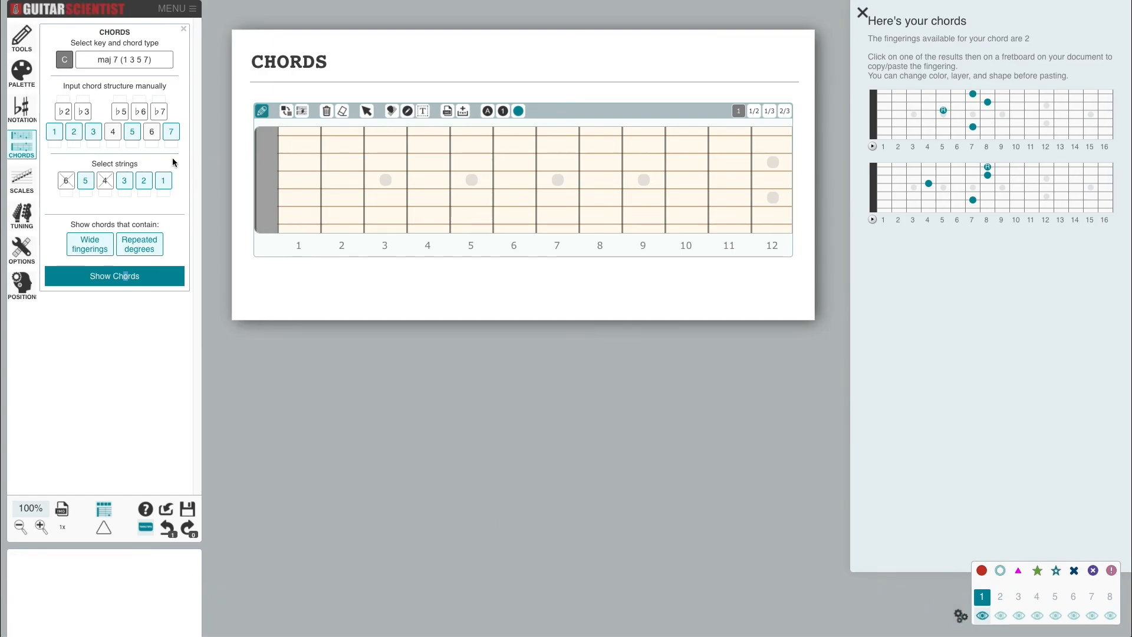
click(105, 181)
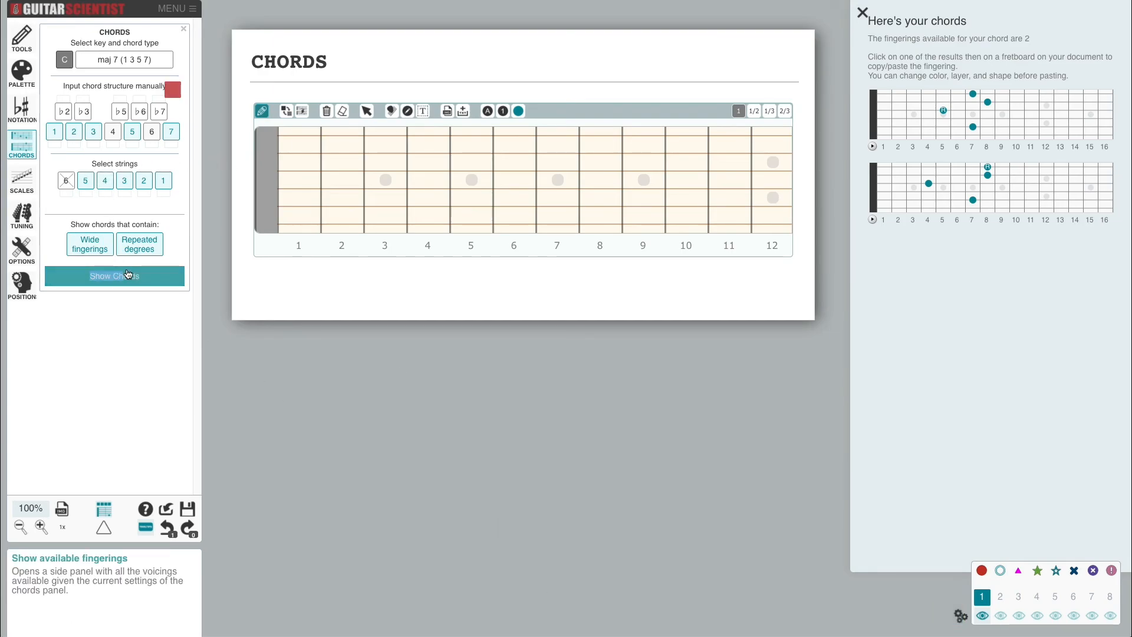
click(128, 274)
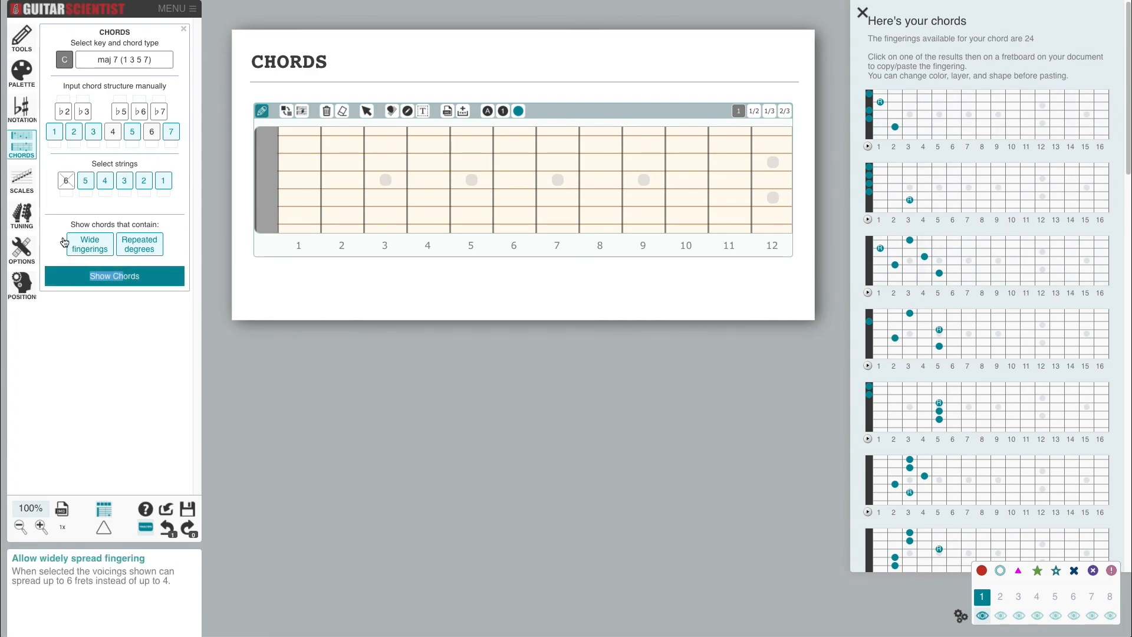
click(98, 250)
click(131, 277)
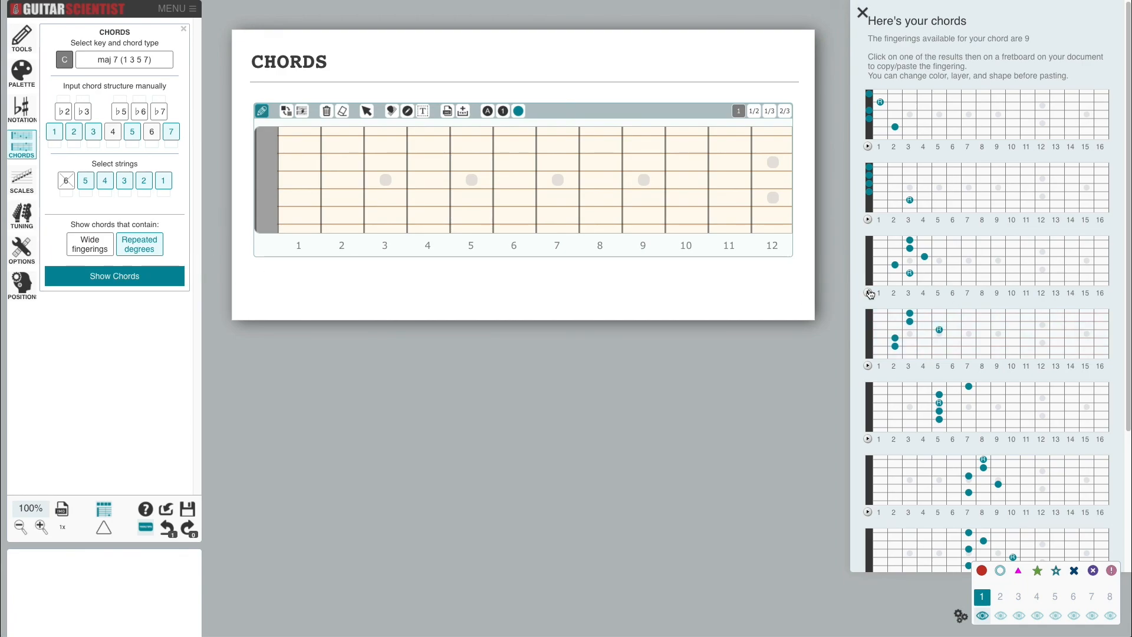
- Paste the fingering spanning frets 5 to 7 onto the document's fretboard and play the fingering listed below it
scroll(972, 295, down, 3)
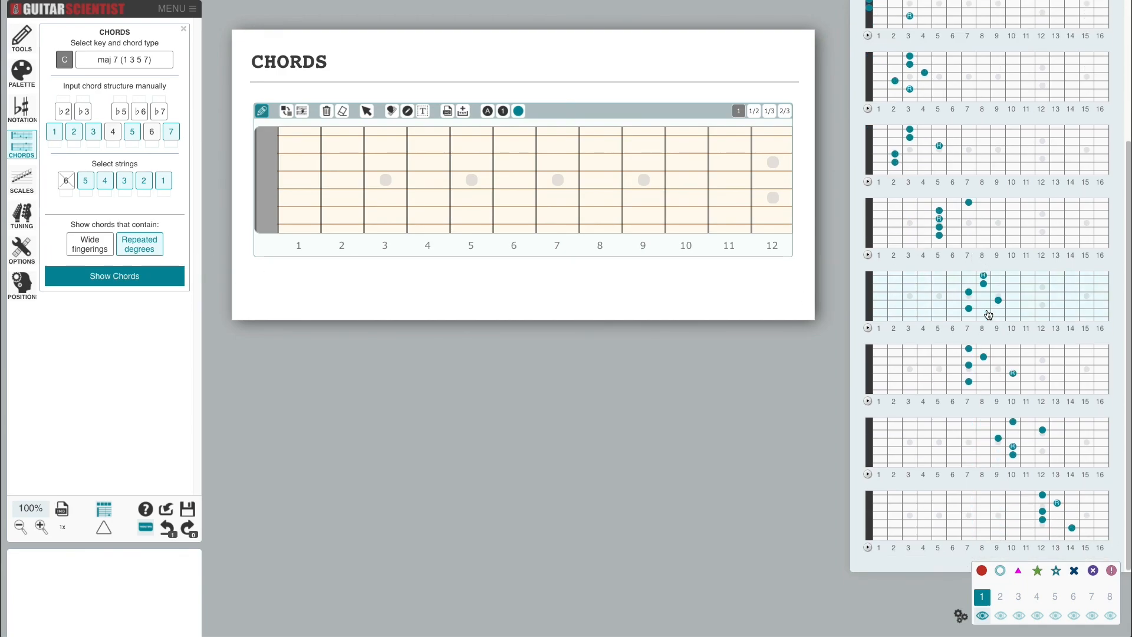
click(994, 218)
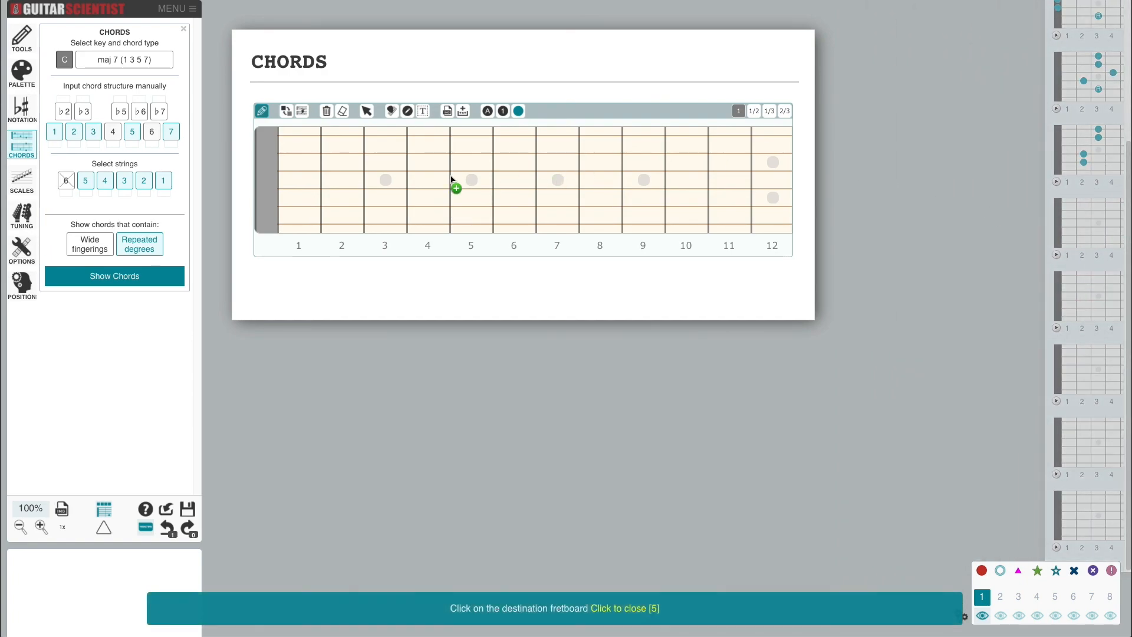
click(453, 177)
click(868, 329)
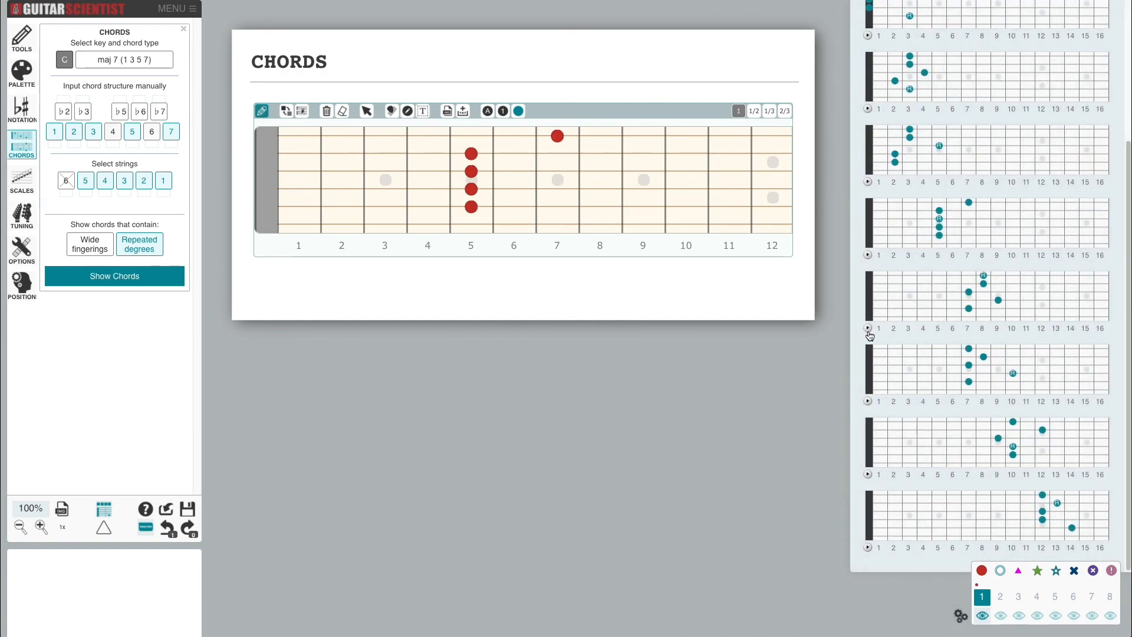